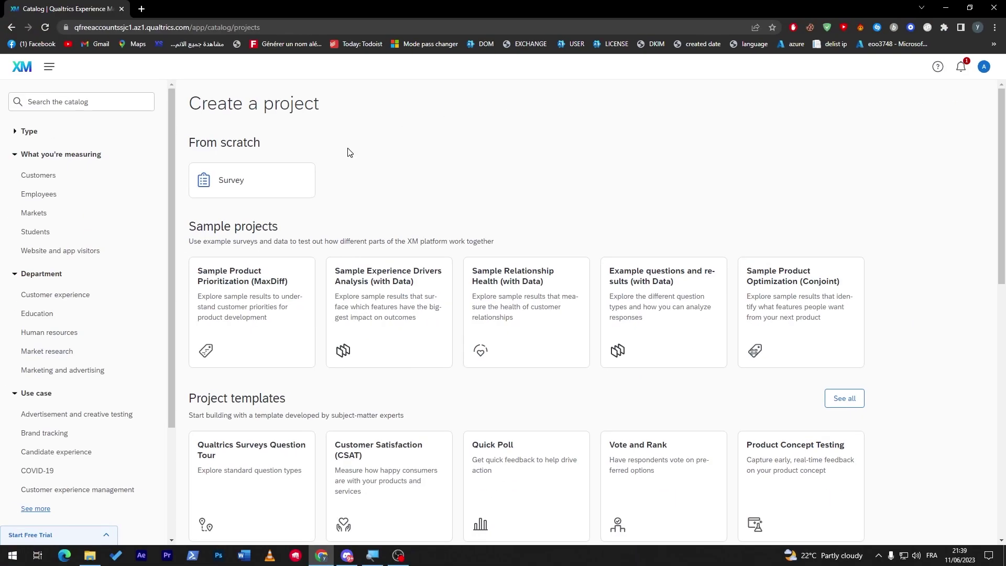
# Create a blank survey project named 'concent'.
pyautogui.click(232, 178)
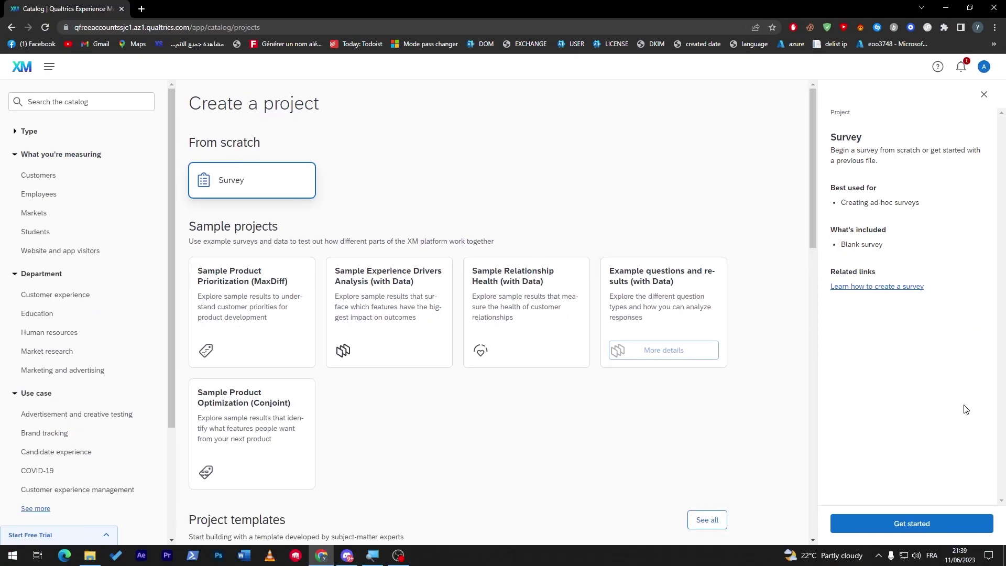
pyautogui.click(910, 529)
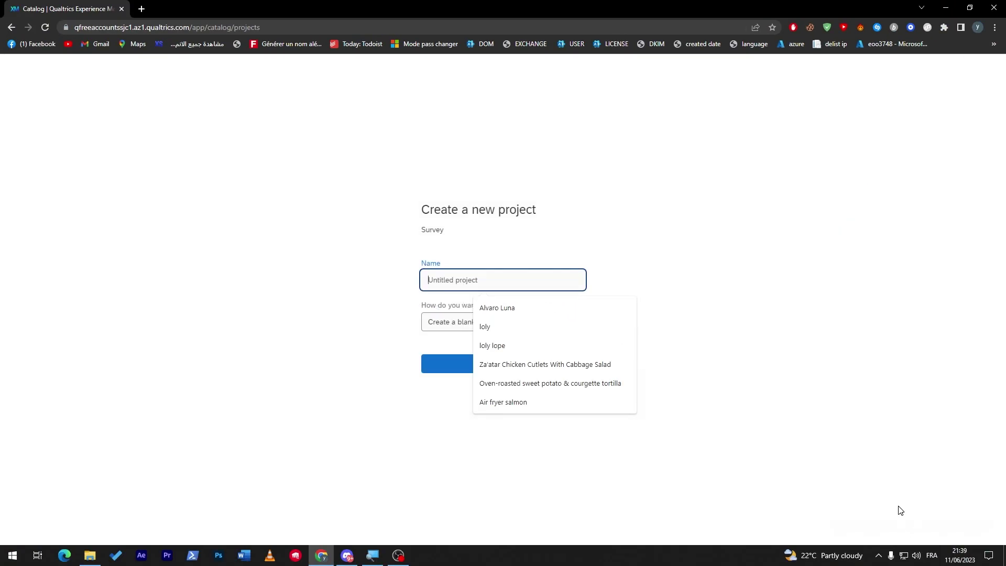
pyautogui.write('concent')
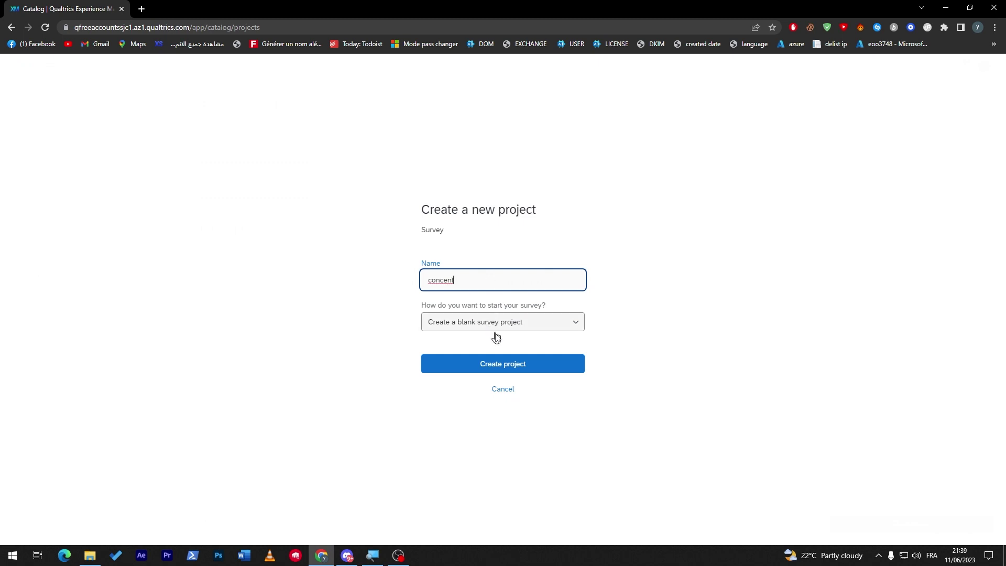
pyautogui.click(511, 357)
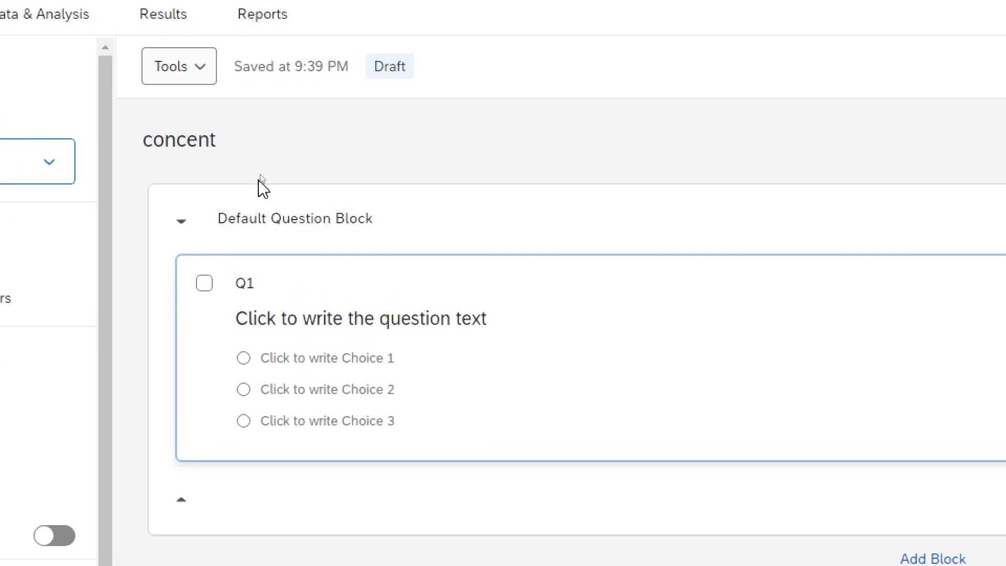
# Insert an extra question above Q1, then delete it again.
pyautogui.moveTo(178, 267)
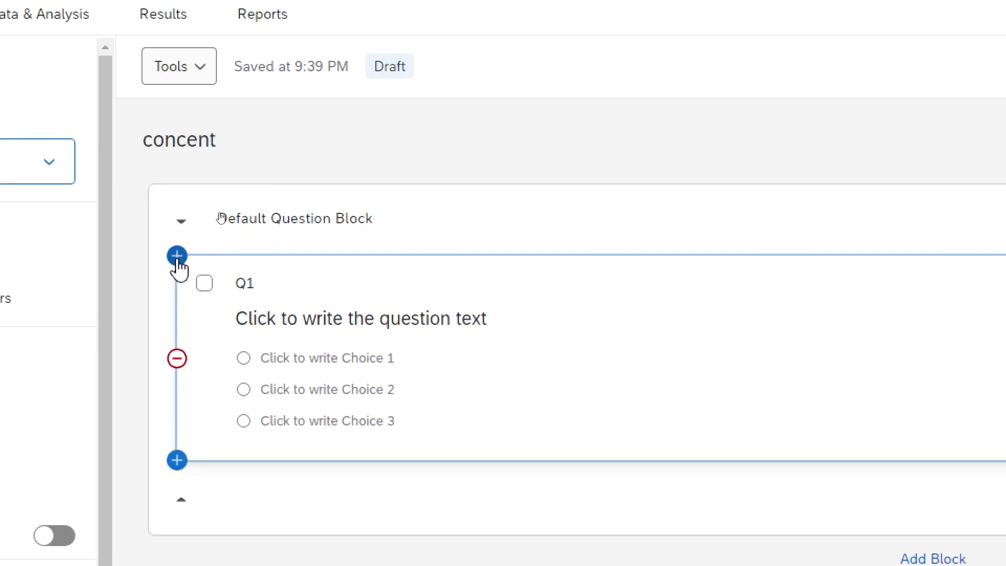
pyautogui.click(177, 260)
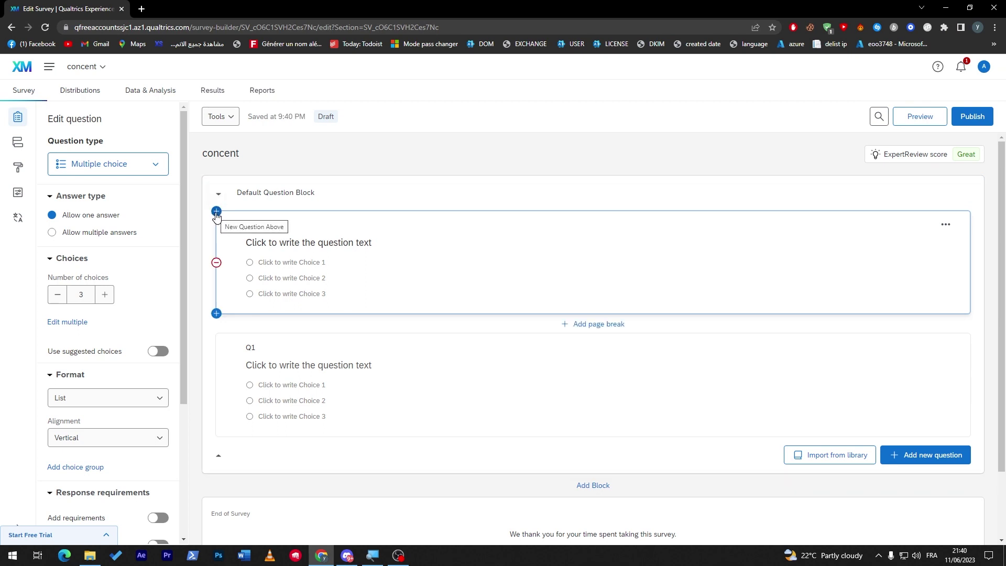
pyautogui.click(216, 263)
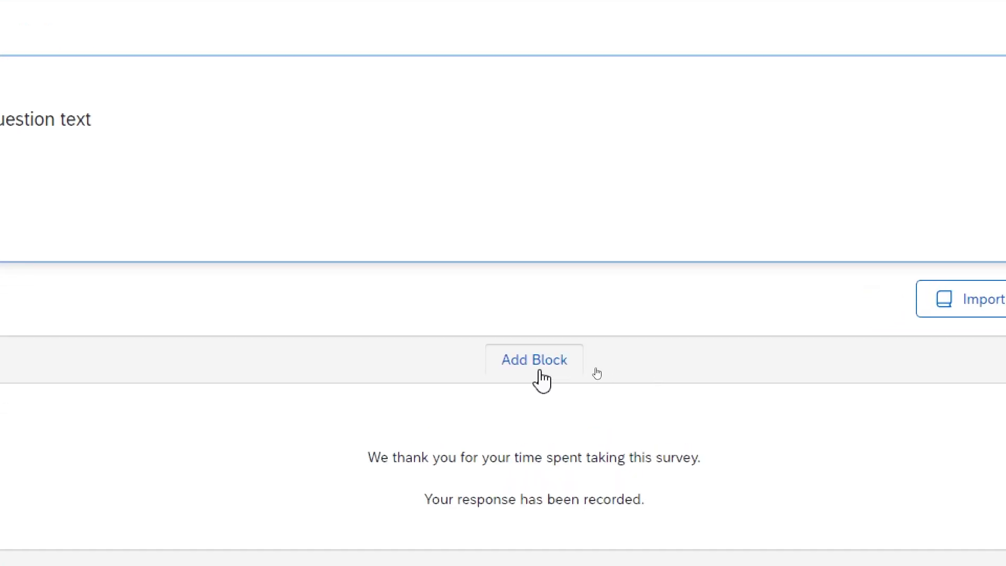
# Add a new block, move it above the Default Question Block, and rename it 'concent'.
pyautogui.click(535, 361)
pyautogui.moveTo(594, 385); pyautogui.dragTo(433, 176)
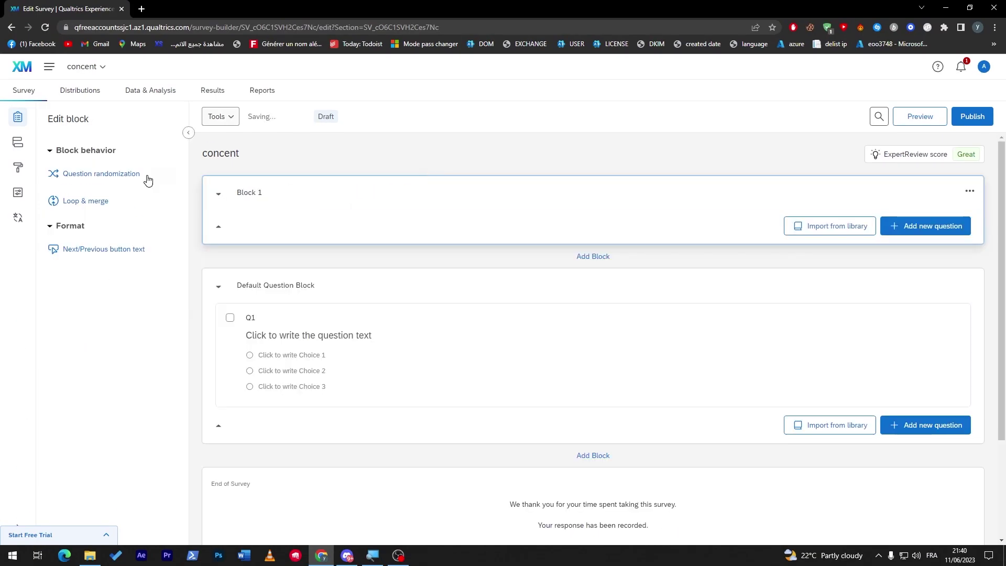
pyautogui.click(259, 197)
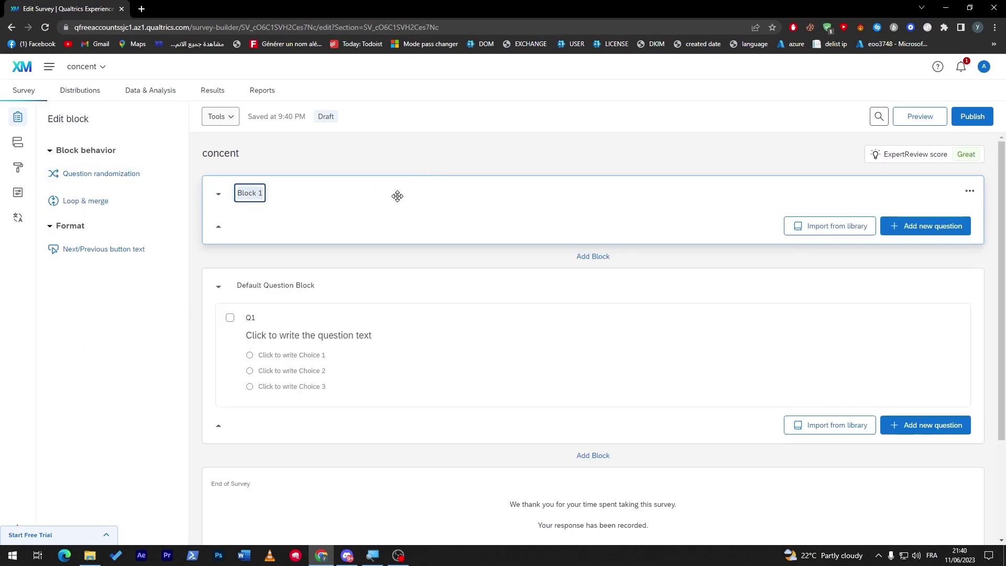
pyautogui.click(438, 156)
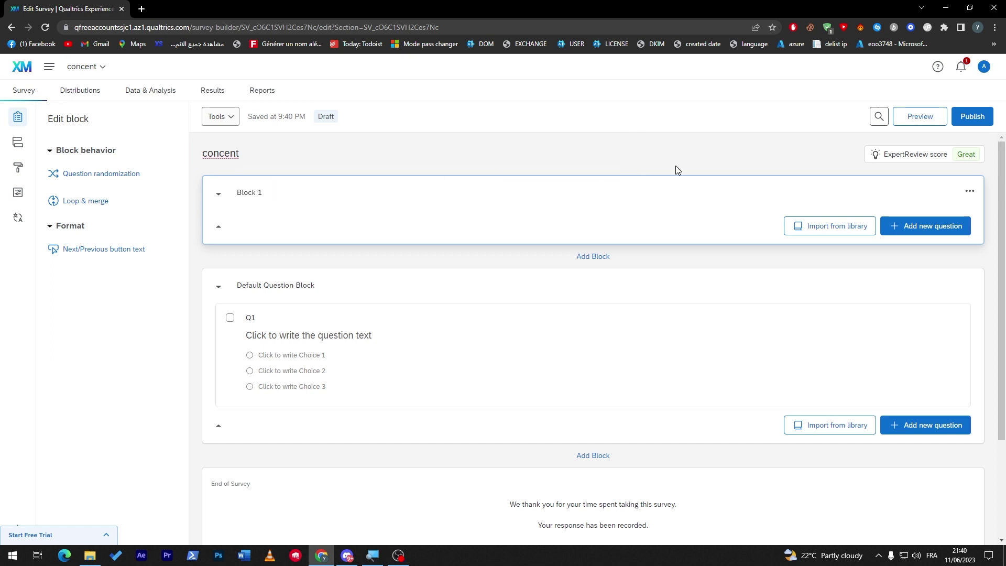
pyautogui.click(253, 194)
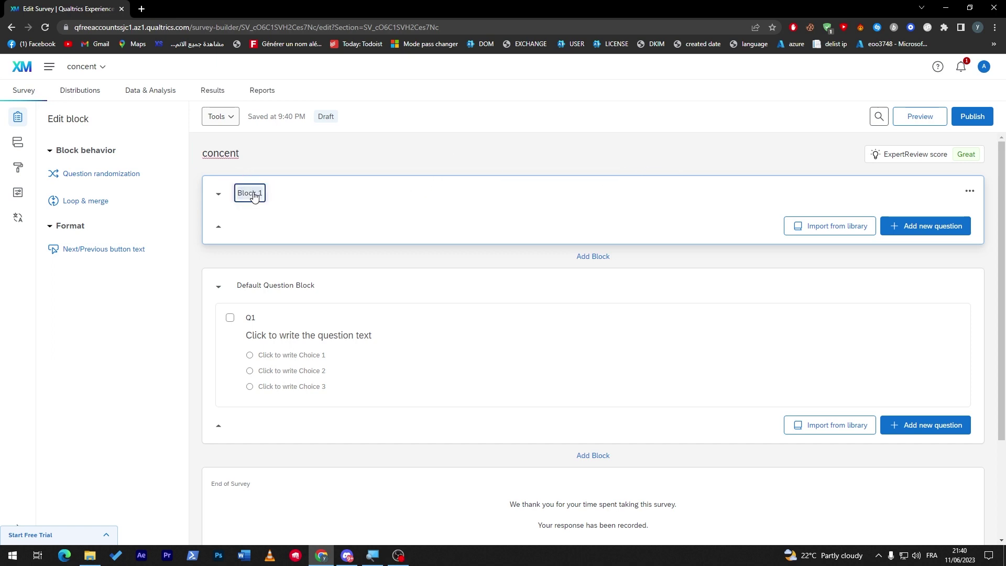
pyautogui.write('concent')
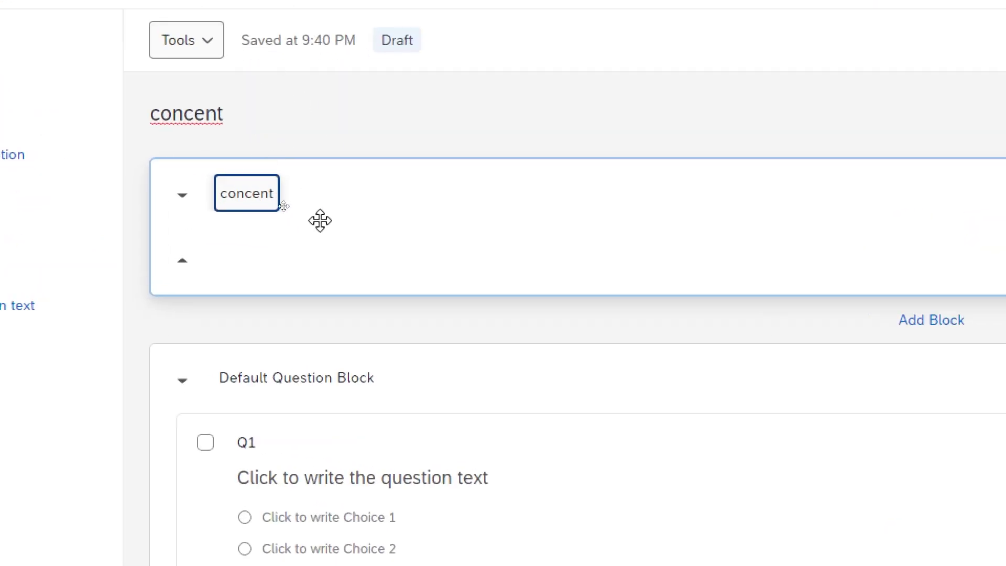
pyautogui.click(417, 126)
pyautogui.click(411, 154)
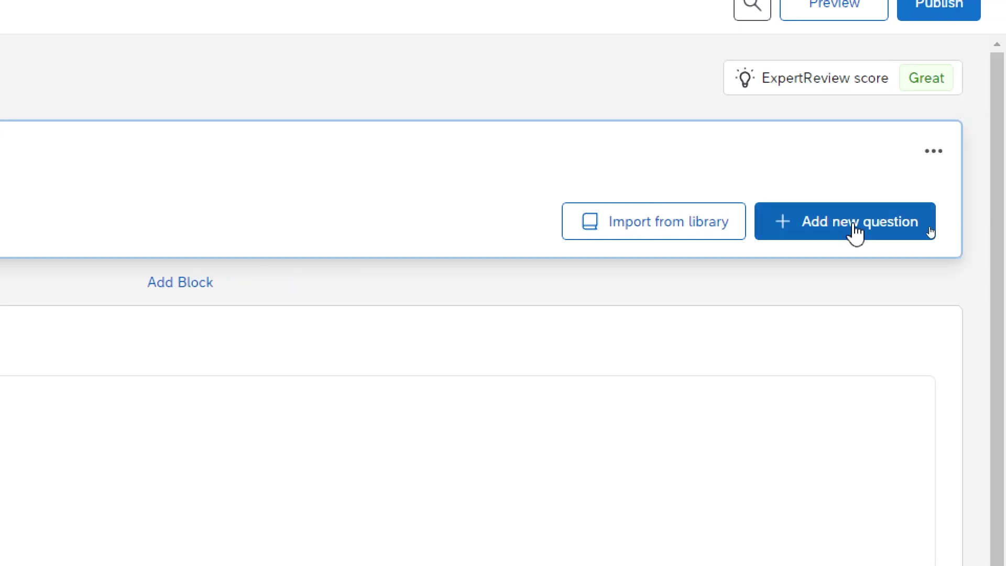
pyautogui.click(925, 233)
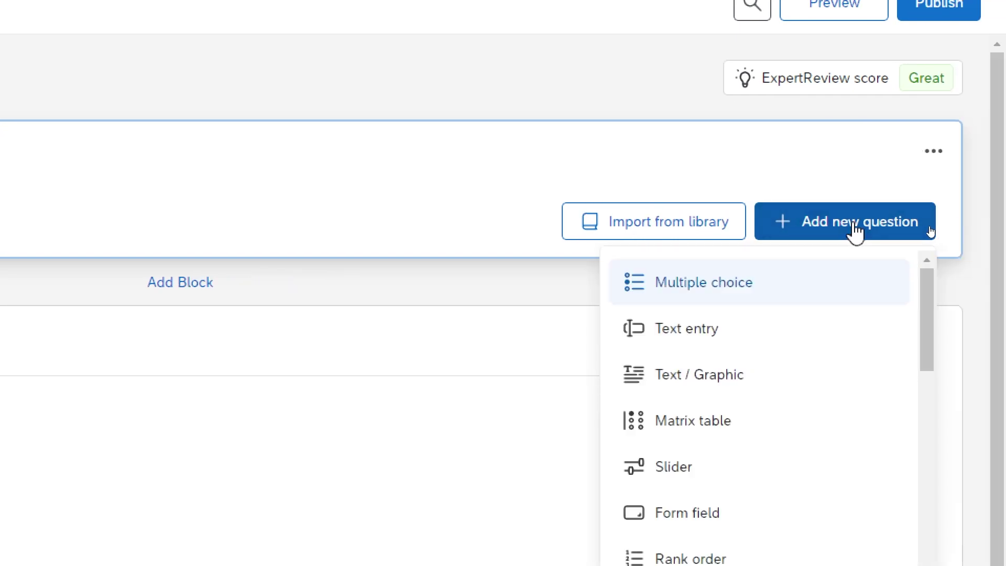
# Add a forced-response multiple-choice question with two choices to the concent block.
pyautogui.click(725, 289)
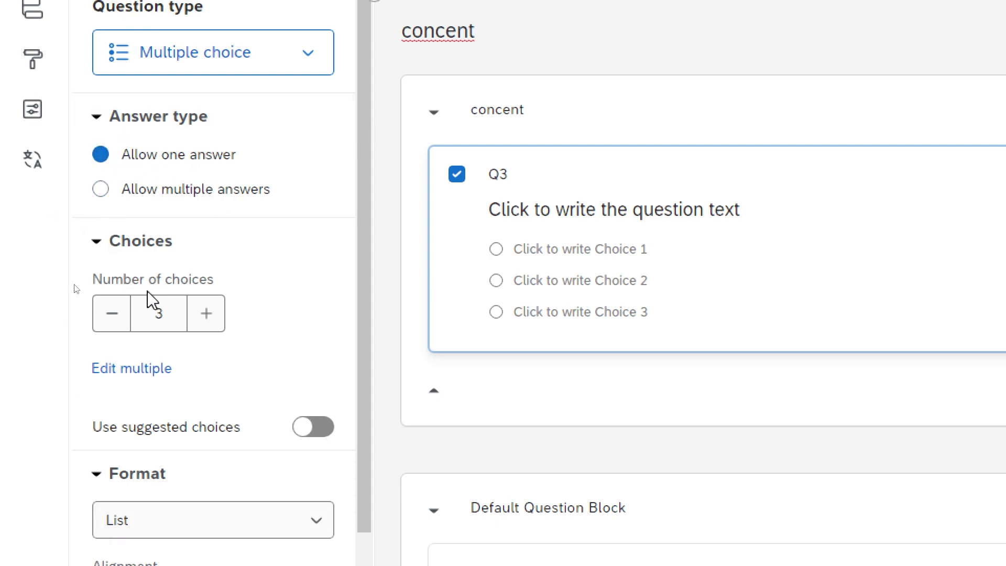
pyautogui.click(111, 313)
pyautogui.moveTo(369, 356); pyautogui.dragTo(358, 539)
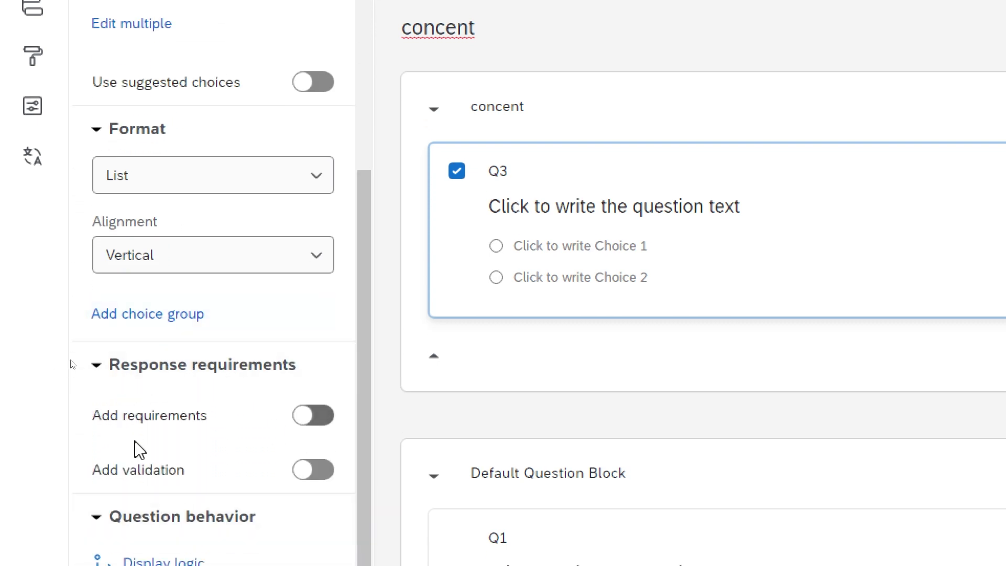
pyautogui.click(326, 418)
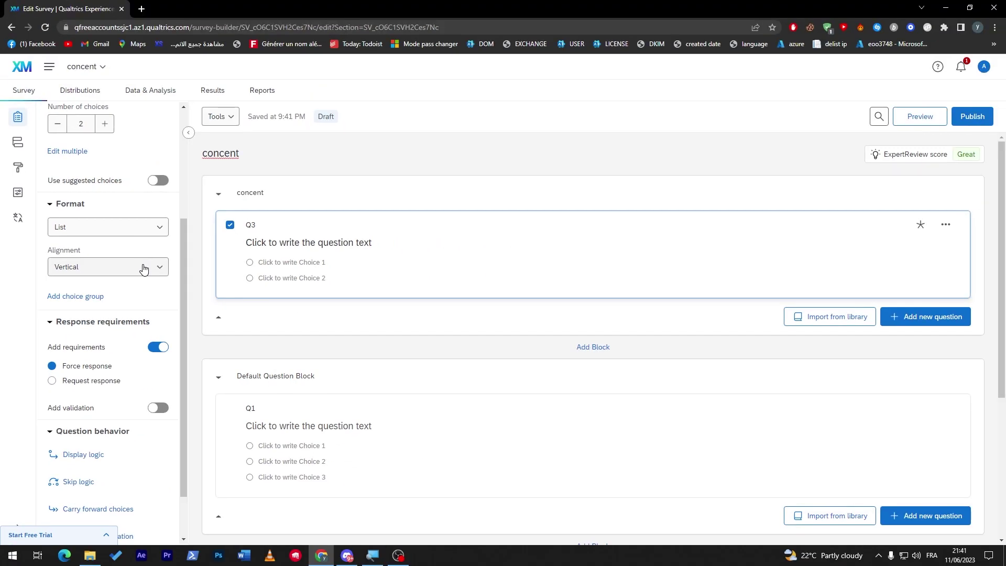
# Rename the new question's label to 'Agreement'.
pyautogui.click(282, 243)
pyautogui.click(406, 186)
pyautogui.click(282, 190)
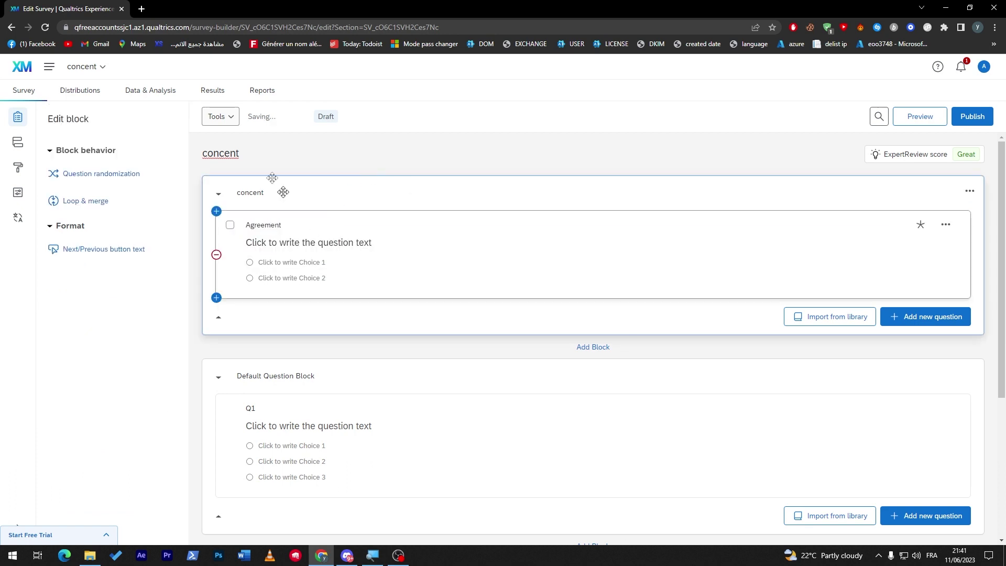
pyautogui.click(141, 9)
# In a new tab, ask ChatGPT for a consent text for a football survey.
pyautogui.write('ch')
pyautogui.click(134, 46)
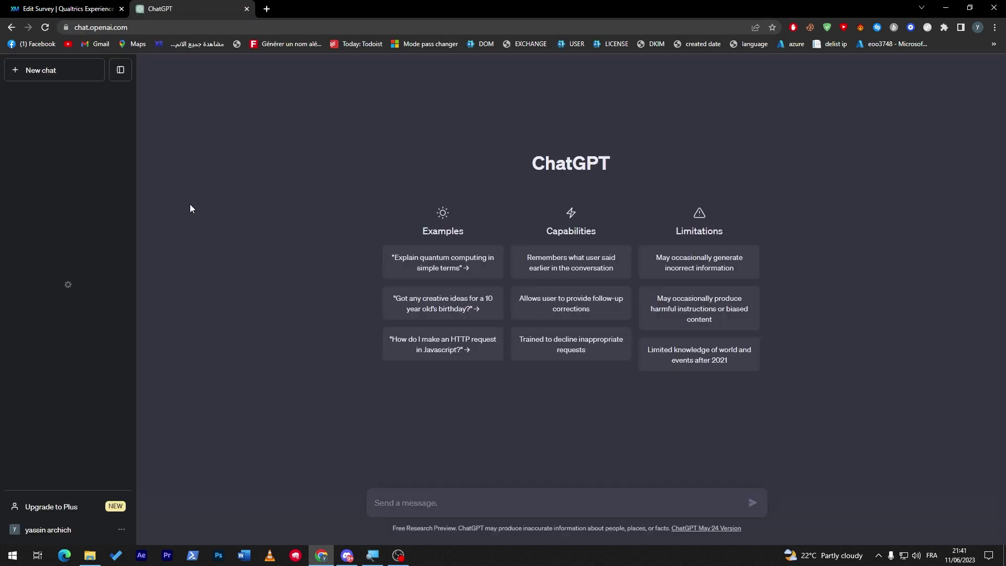
pyautogui.write('give me a concent for a football survey')
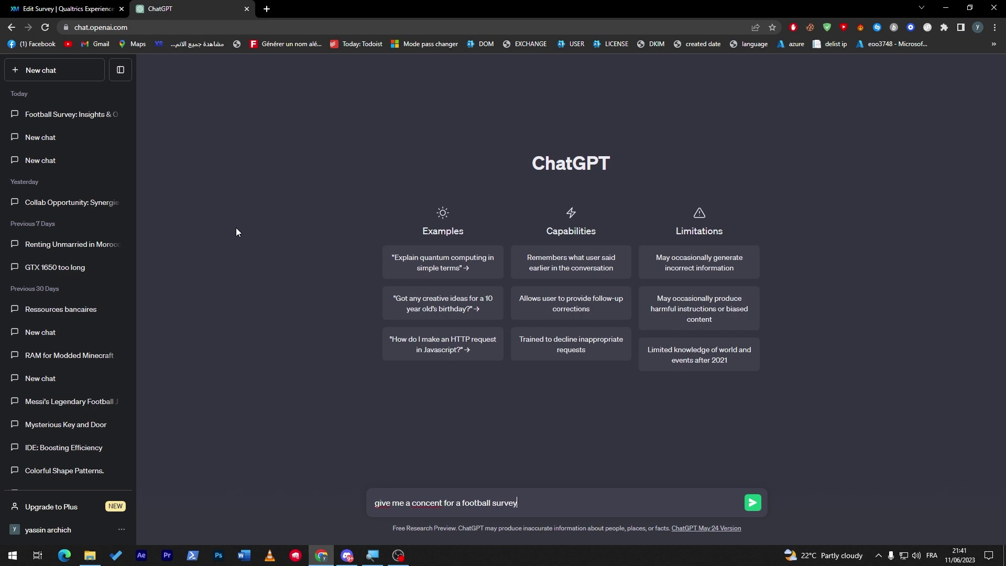
pyautogui.press('Return')
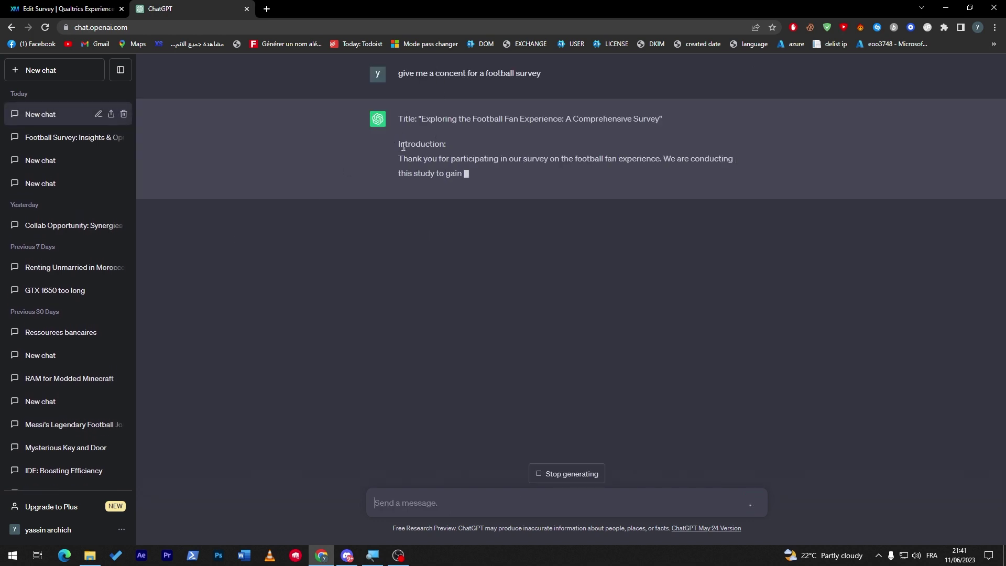
# Select the 'Exploring the Football Fan Experience' introduction paragraph and return to Qualtrics.
pyautogui.moveTo(482, 120); pyautogui.dragTo(419, 120)
pyautogui.click(421, 151)
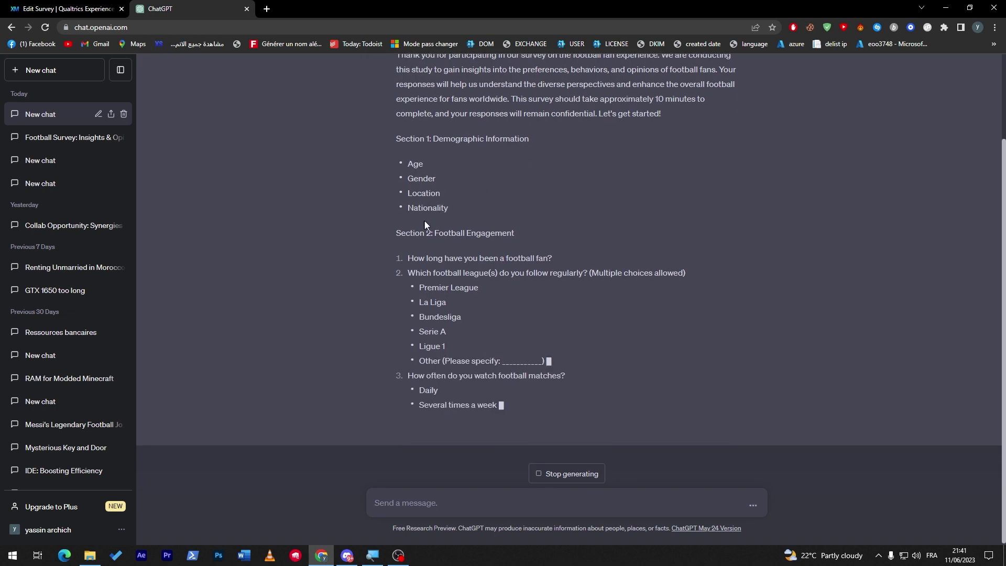
pyautogui.scroll(2, 997, 285)
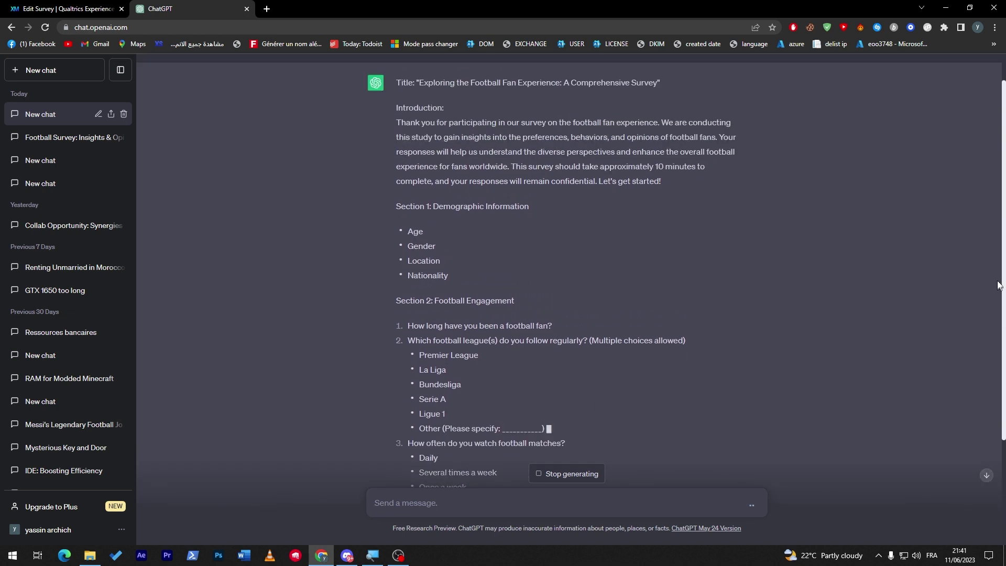
pyautogui.moveTo(668, 184); pyautogui.dragTo(393, 133)
pyautogui.hotkey('ctrl', 'c')
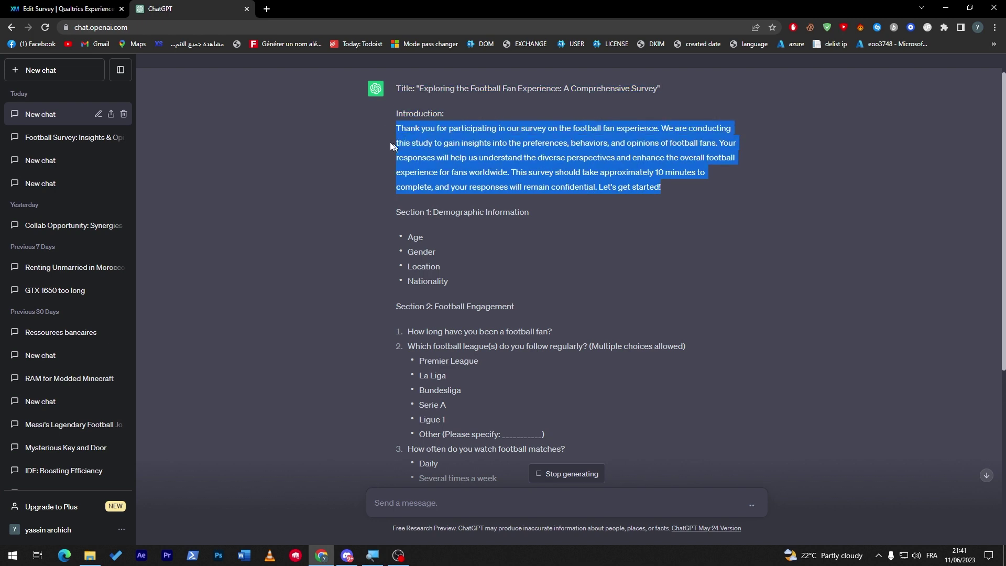
pyautogui.click(65, 9)
# Paste the ChatGPT introduction into the Agreement question text.
pyautogui.click(291, 244)
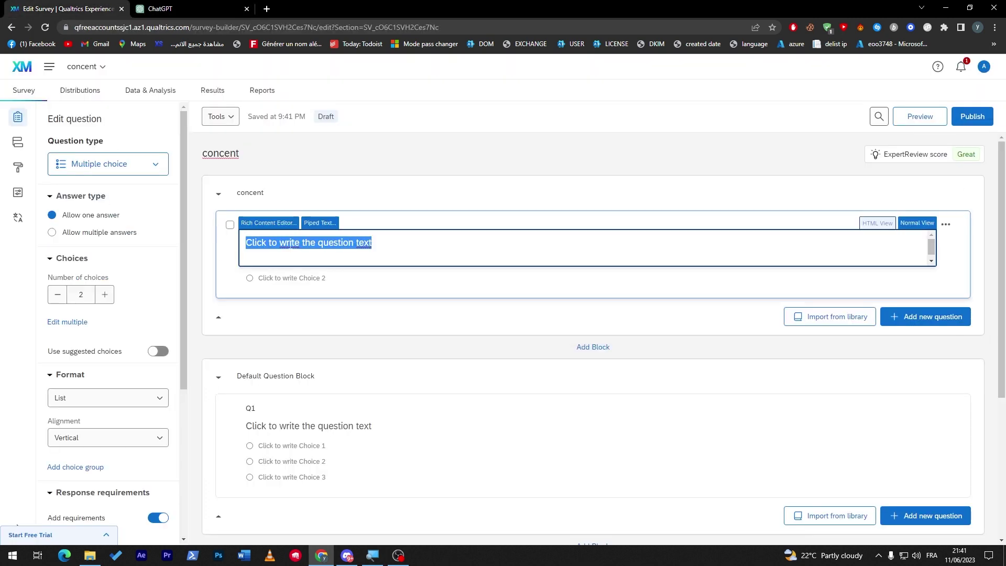
pyautogui.hotkey('ctrl', 'v')
pyautogui.click(748, 284)
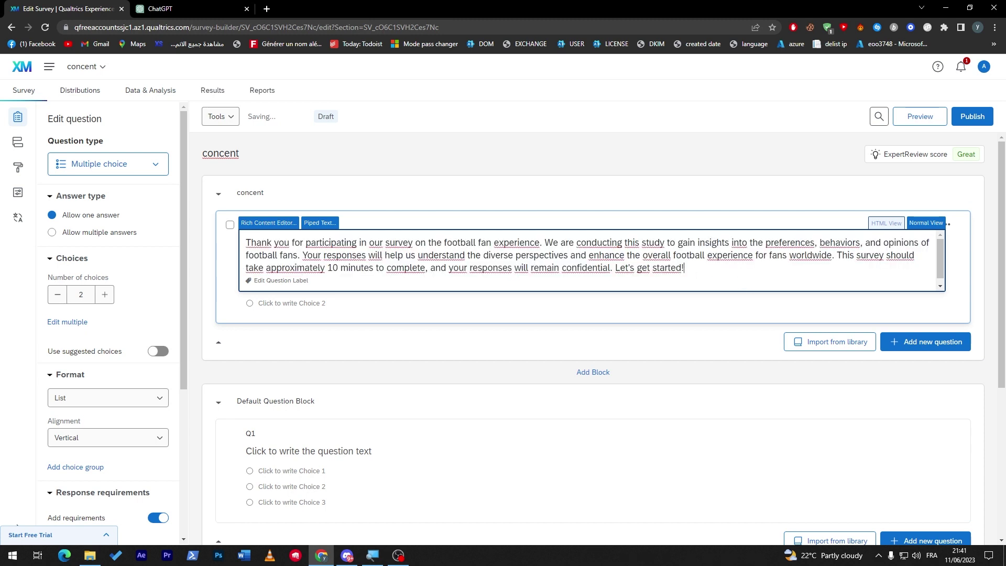
# Replace 'Let's get started!' with a line asking agreeing respondents to answer the boxes below.
pyautogui.moveTo(715, 267); pyautogui.dragTo(615, 267)
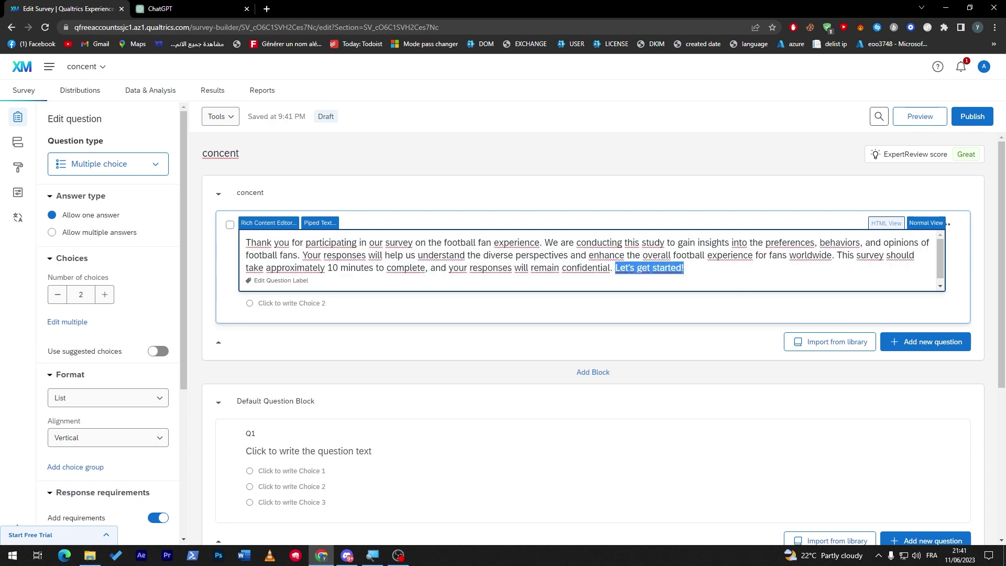
pyautogui.press('BackSpace')
pyautogui.press('Return')
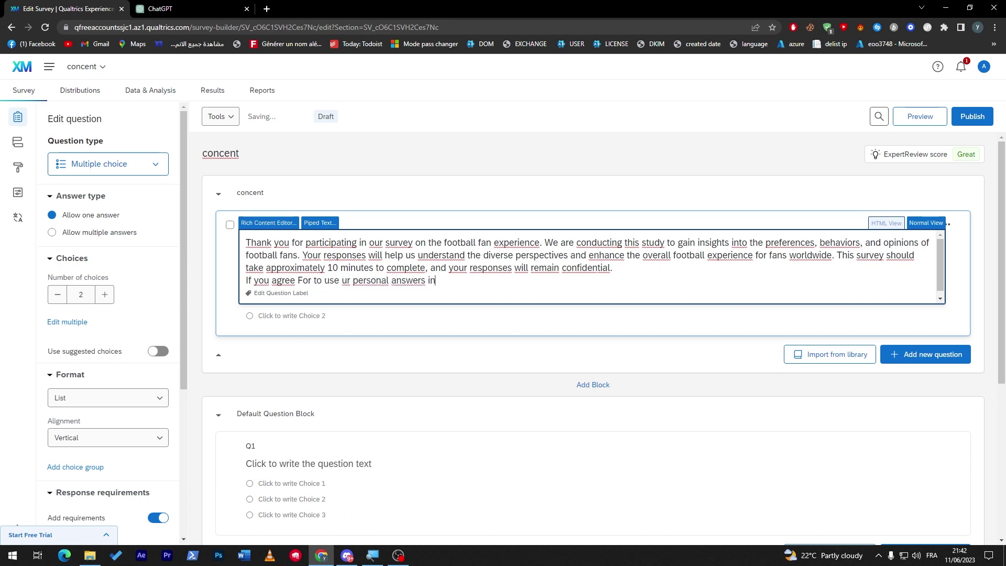
pyautogui.write('sta')
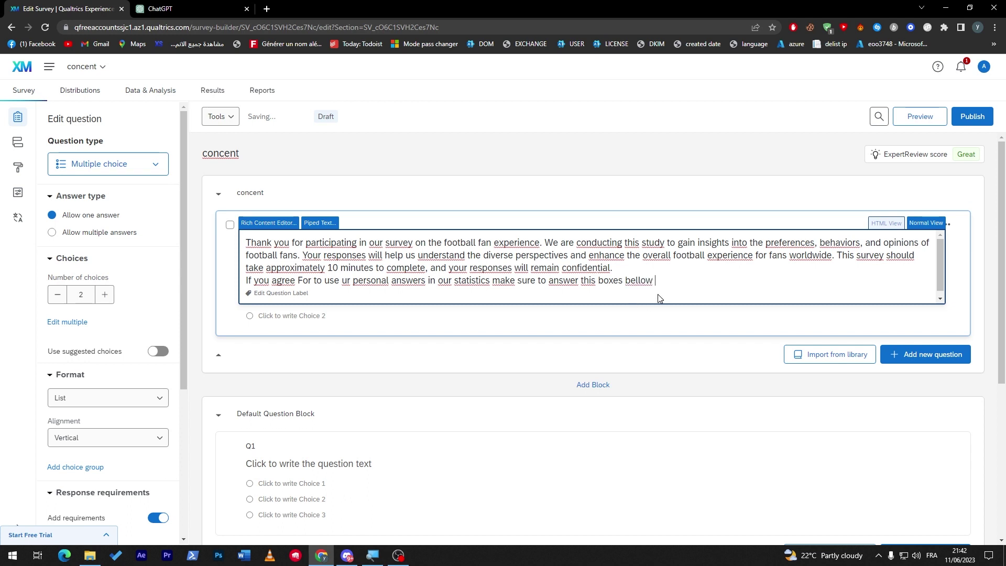
pyautogui.click(646, 331)
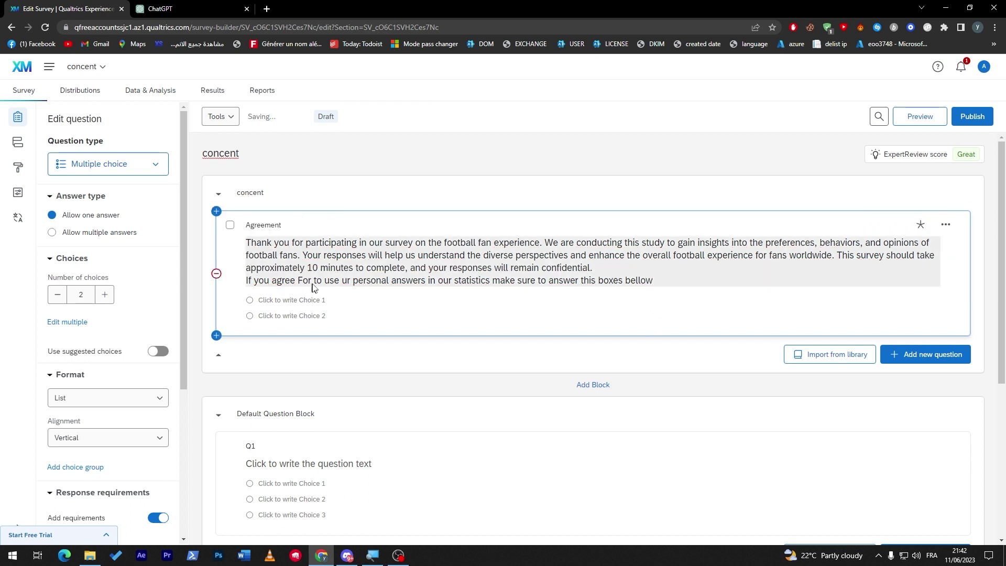
pyautogui.tripleClick(291, 254)
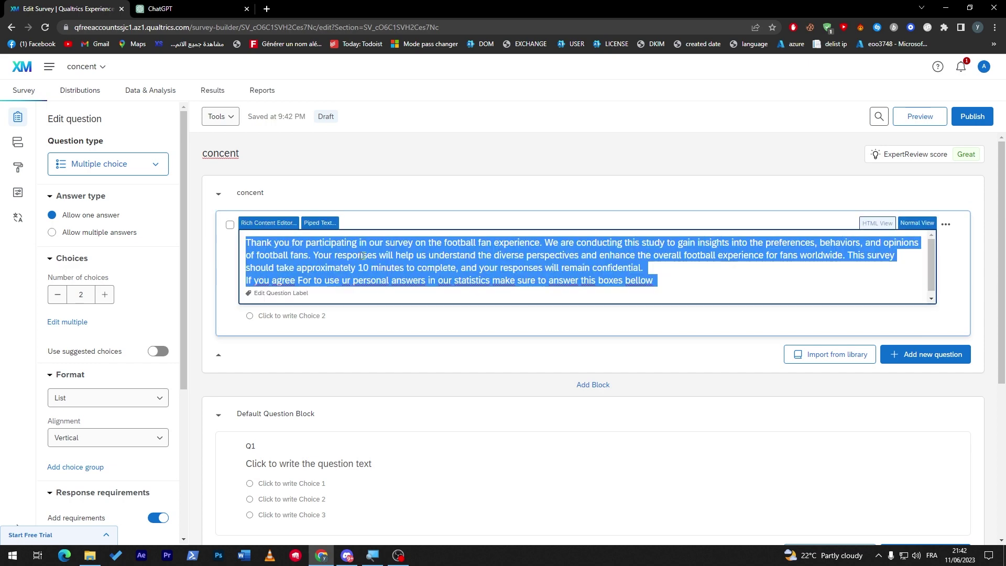
pyautogui.click(453, 335)
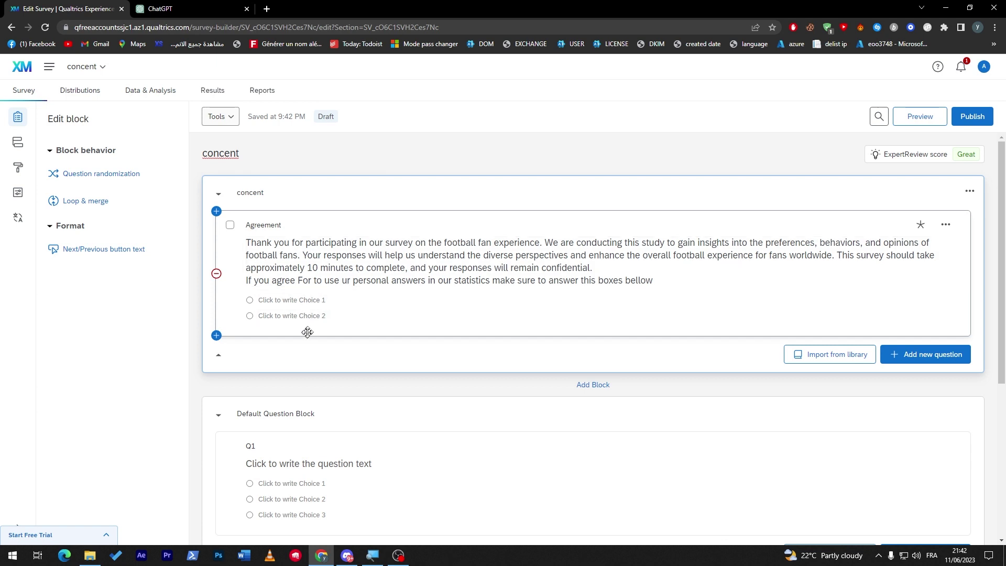
pyautogui.scroll(-3, 1002, 235)
# Enter 'I agreee' and 'I dont agree' as the Agreement question's answer choices.
pyautogui.scroll(2, 1002, 235)
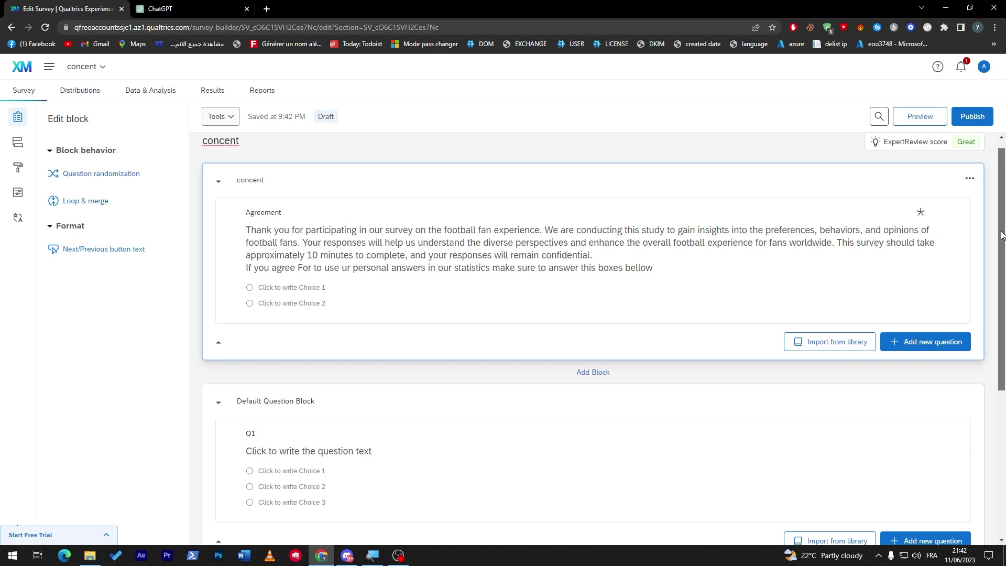
pyautogui.click(293, 288)
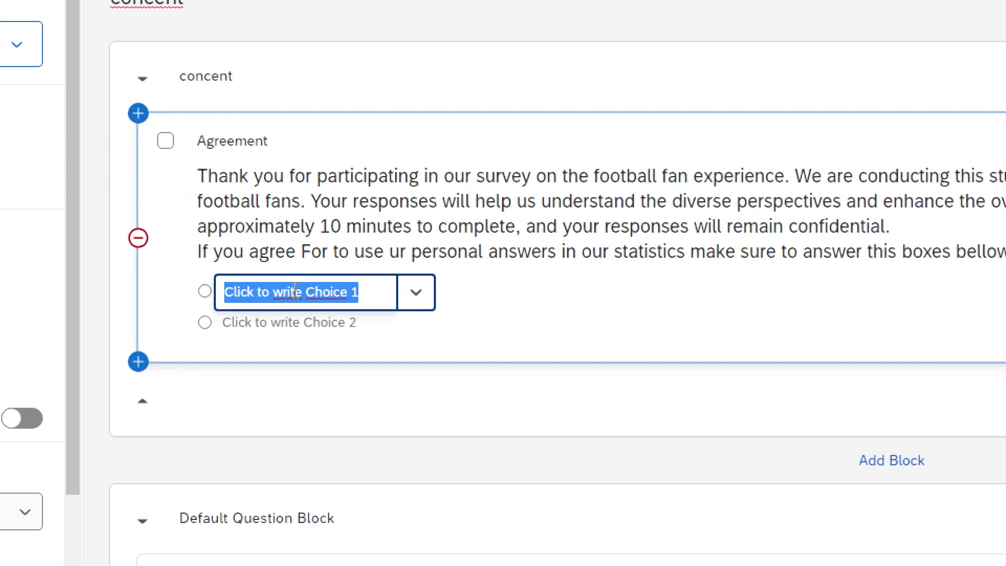
pyautogui.write('I a')
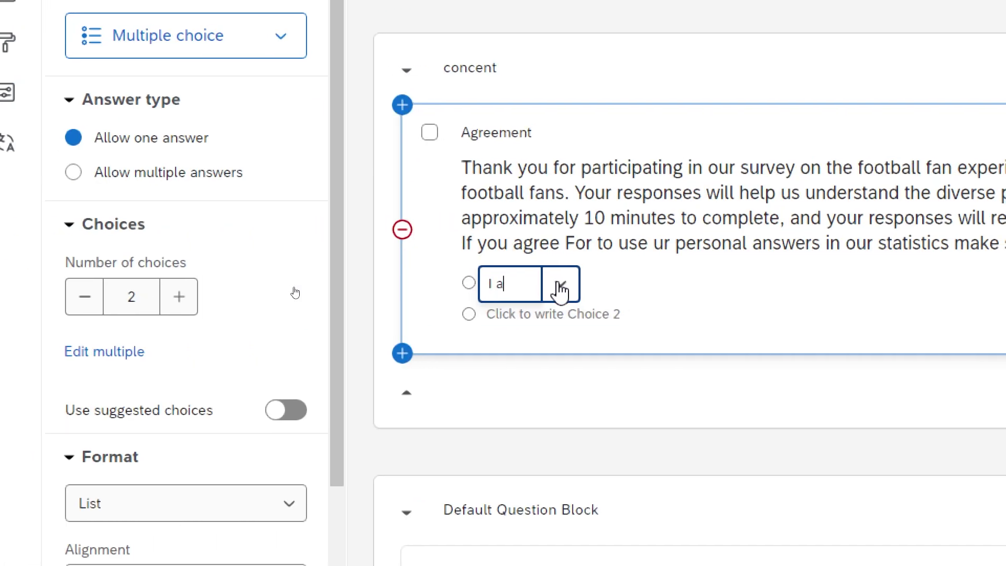
pyautogui.write('greee')
pyautogui.click(549, 315)
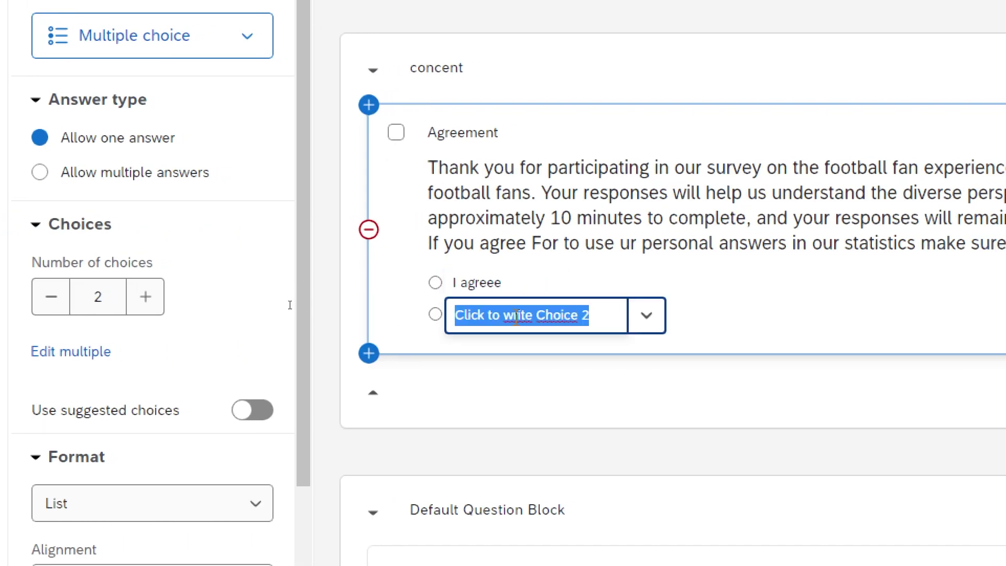
pyautogui.write('I dont agree')
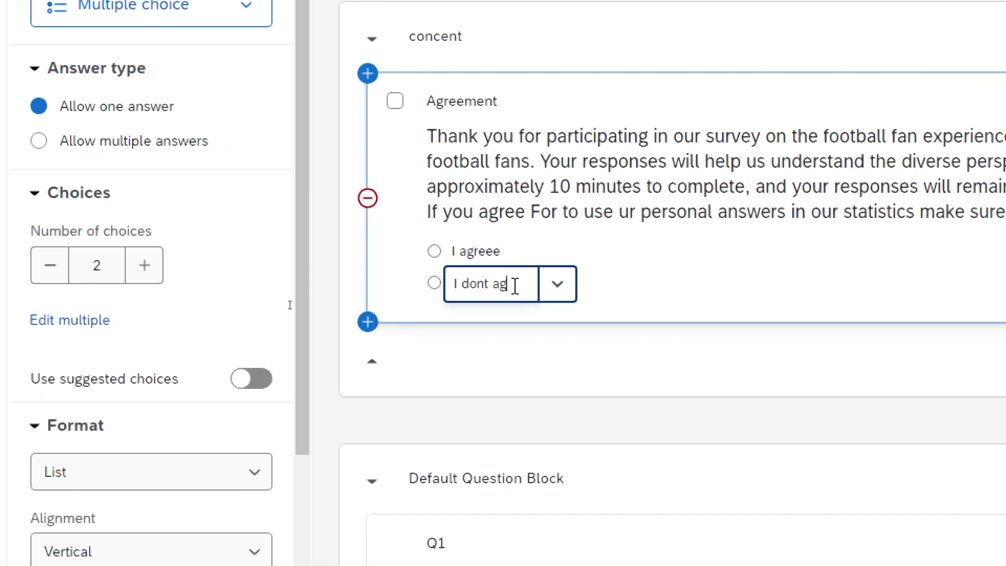
pyautogui.press('Return')
pyautogui.click(554, 422)
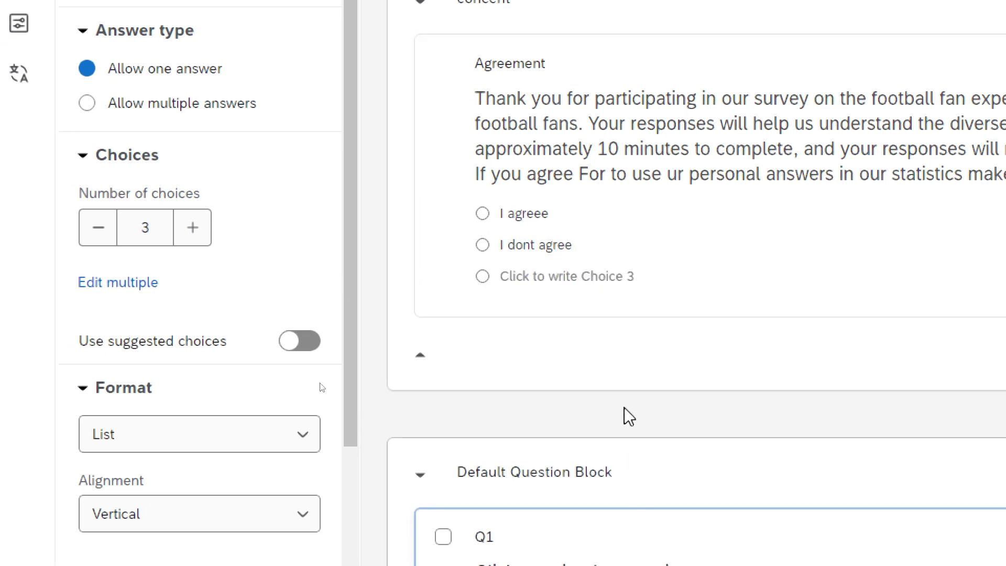
pyautogui.click(555, 244)
pyautogui.click(637, 247)
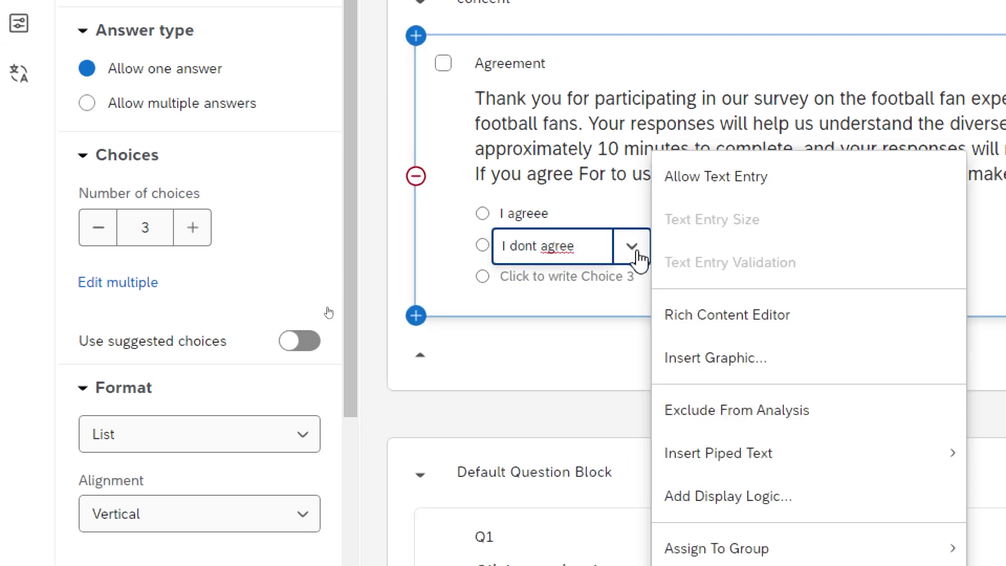
# Correct the first choice from 'I agreee' to 'I agree'.
pyautogui.click(579, 210)
pyautogui.press('BackSpace')
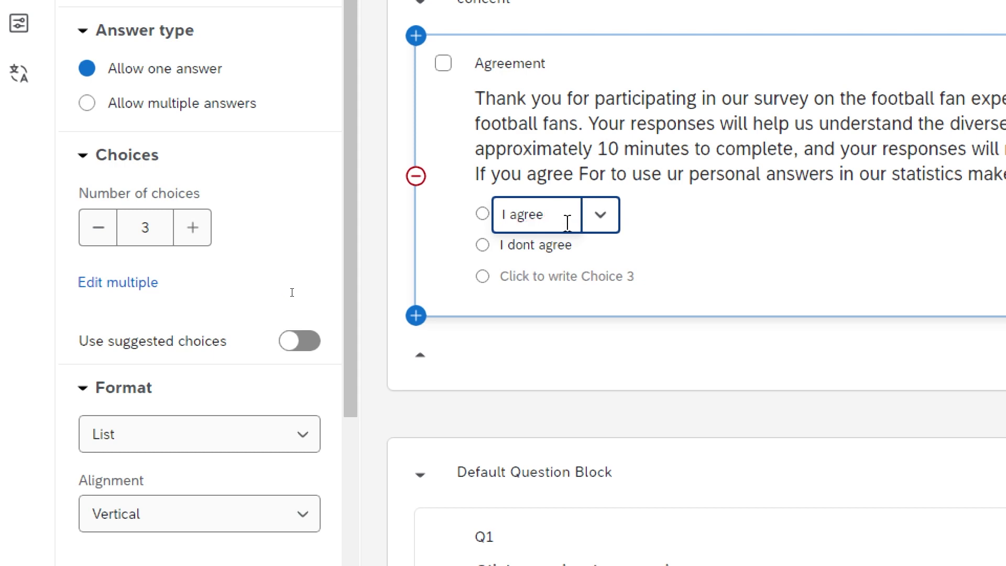
pyautogui.click(599, 215)
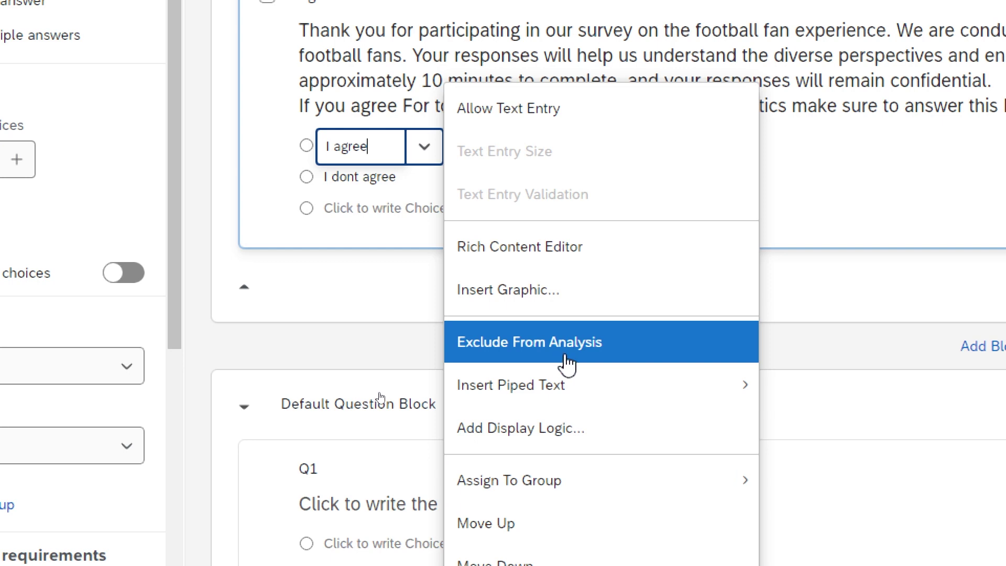
pyautogui.moveTo(591, 384)
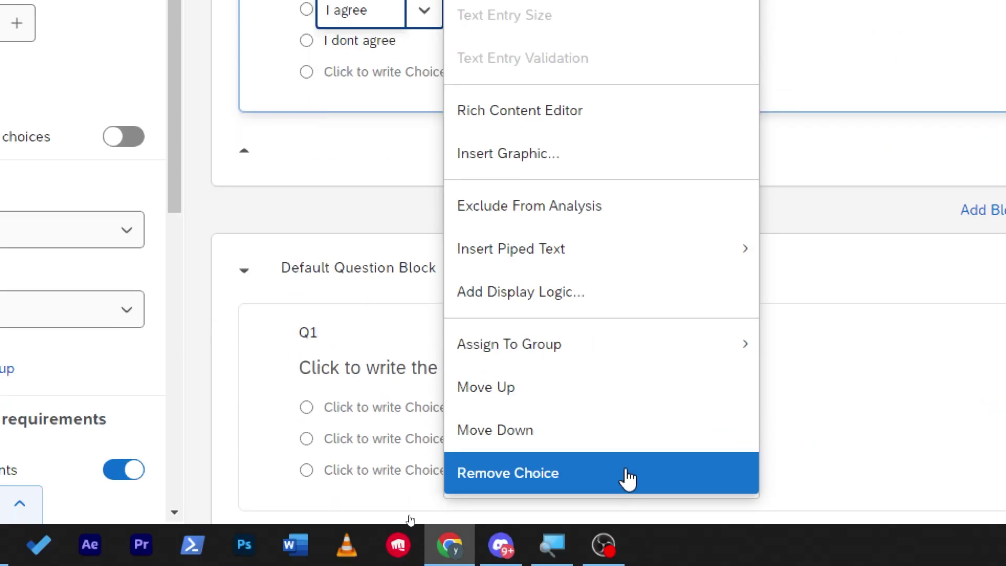
pyautogui.moveTo(551, 348)
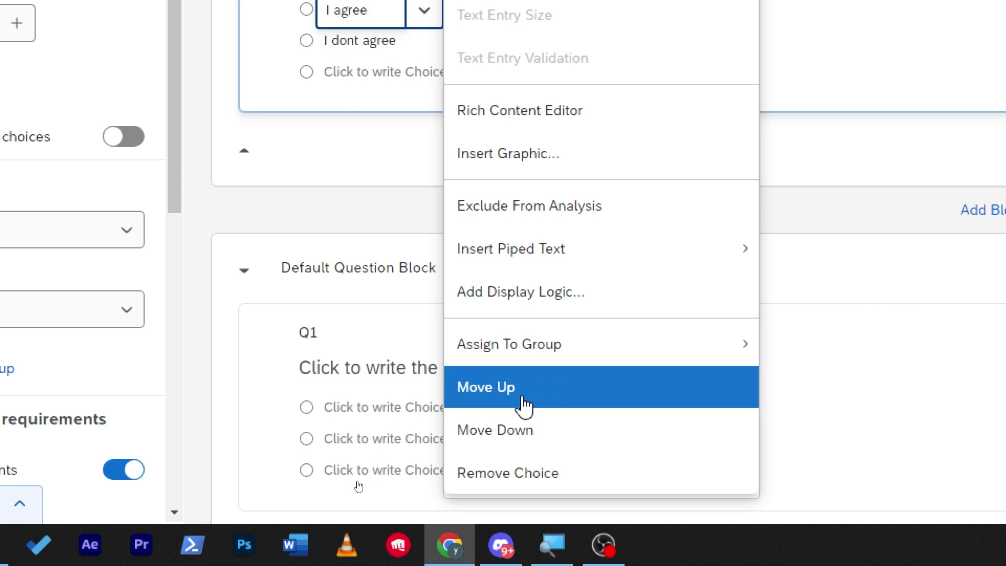
pyautogui.click(297, 218)
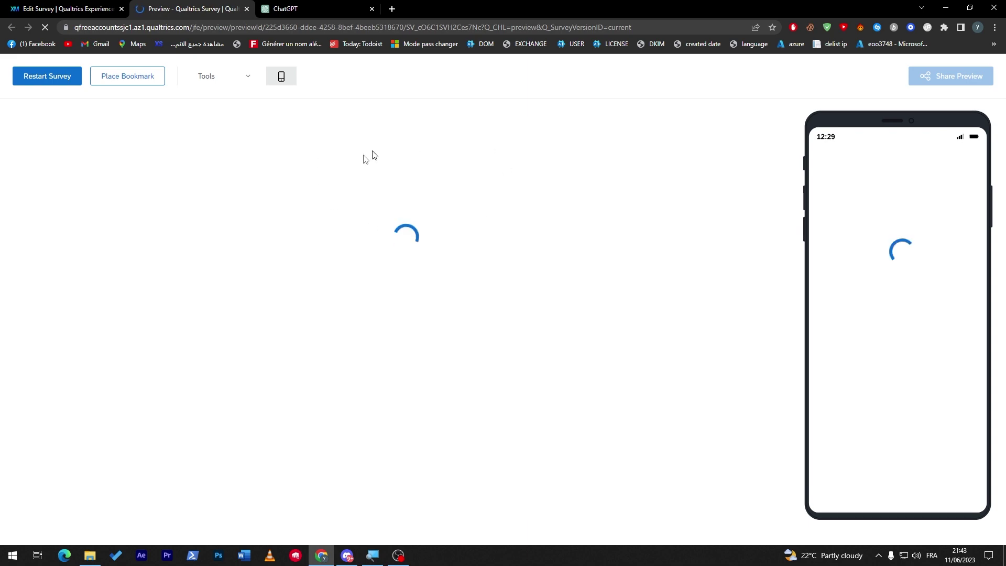
# Review the consent text in the preview, then select the empty third choice in the editor.
pyautogui.moveTo(241, 147); pyautogui.dragTo(333, 160)
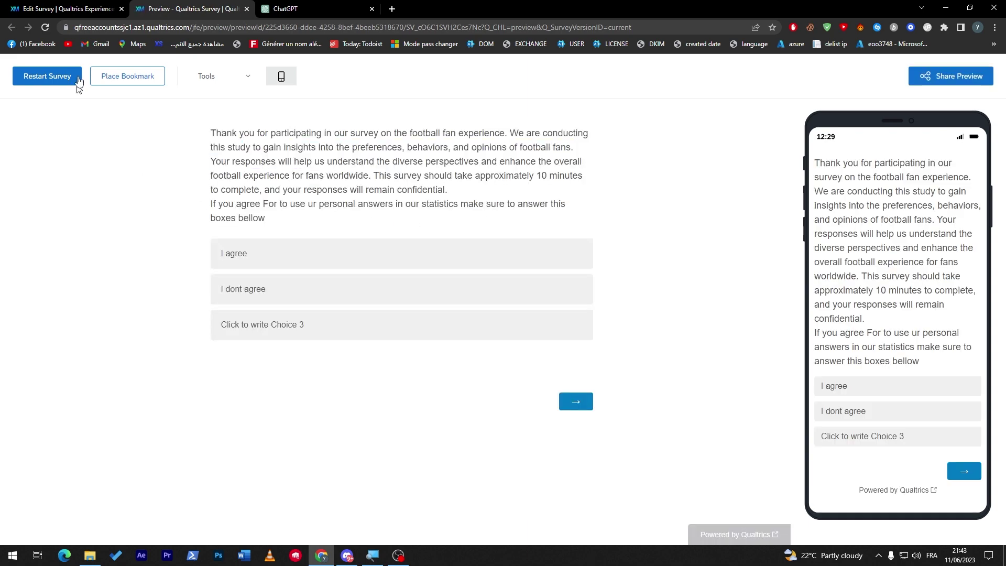
pyautogui.click(68, 9)
pyautogui.click(321, 320)
pyautogui.rightClick(322, 320)
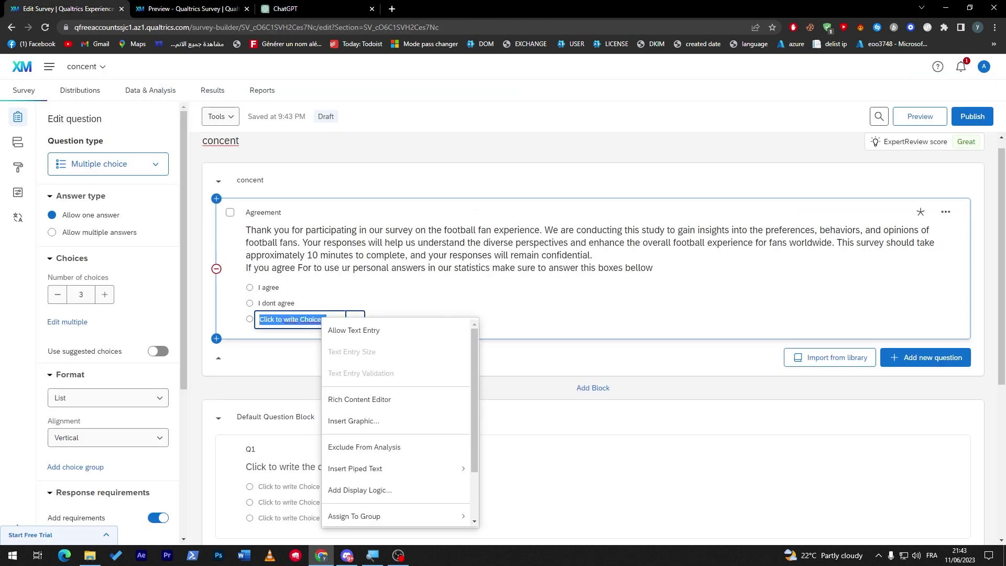
pyautogui.click(355, 320)
# Remove the empty third choice and reload the survey preview.
pyautogui.click(445, 514)
pyautogui.hotkey('ctrl', 'Tab')
pyautogui.click(45, 27)
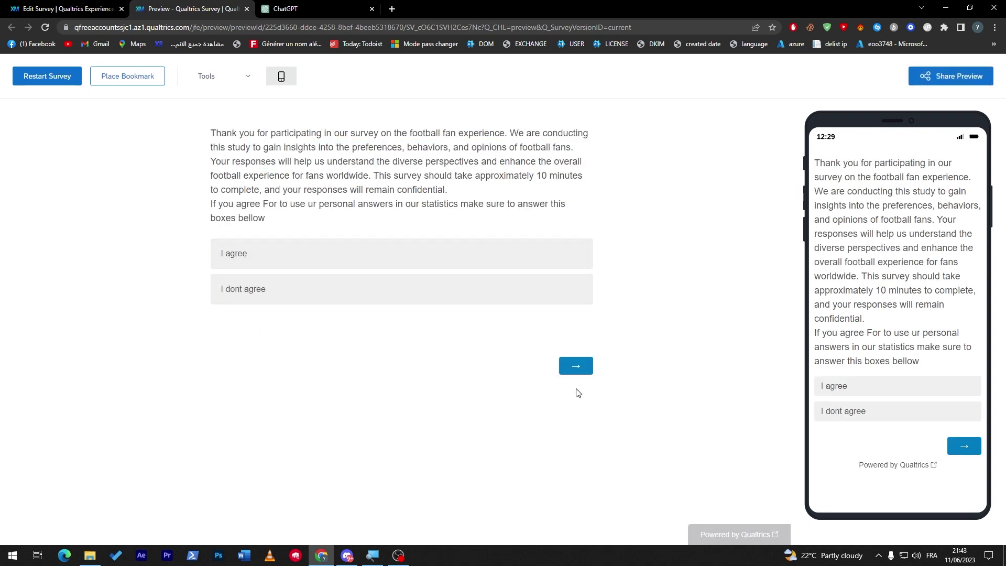
# Confirm in the preview that 'I agree' must be chosen before advancing to Q1.
pyautogui.click(575, 365)
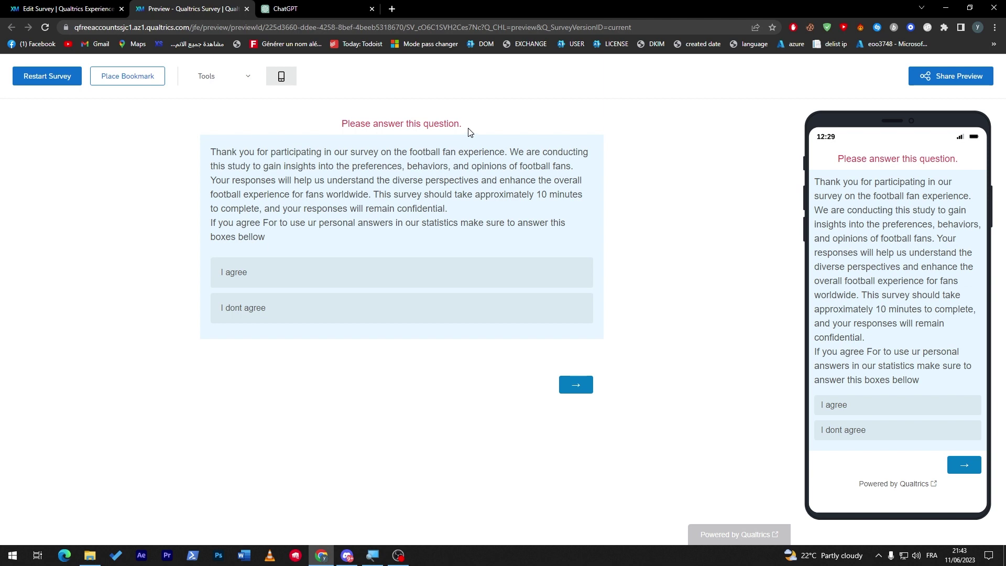
pyautogui.click(528, 275)
pyautogui.click(576, 387)
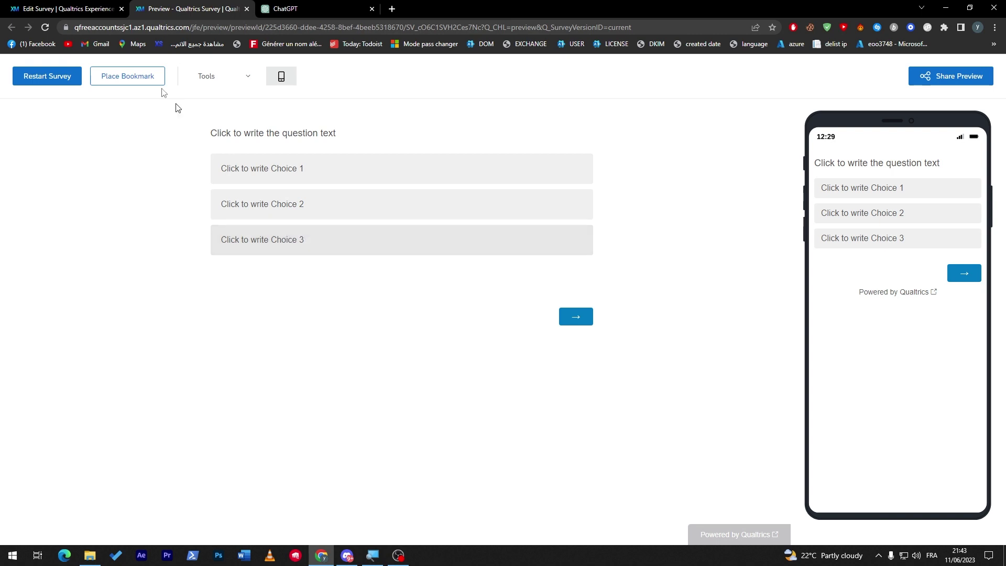
pyautogui.click(118, 6)
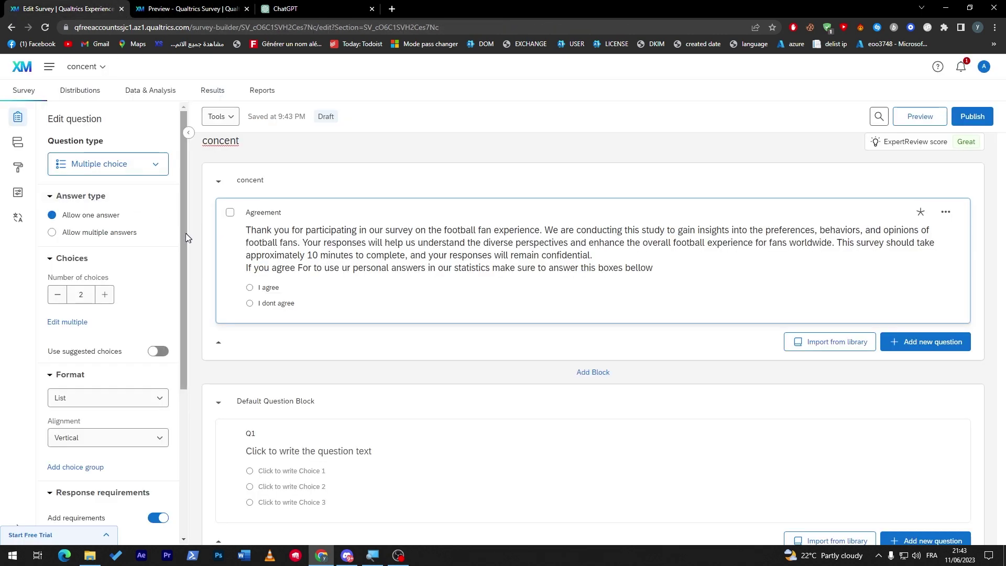
# Start display logic on Agreement with the condition Agreement, 'I agree', Is Selected.
pyautogui.scroll(-3, 185, 257)
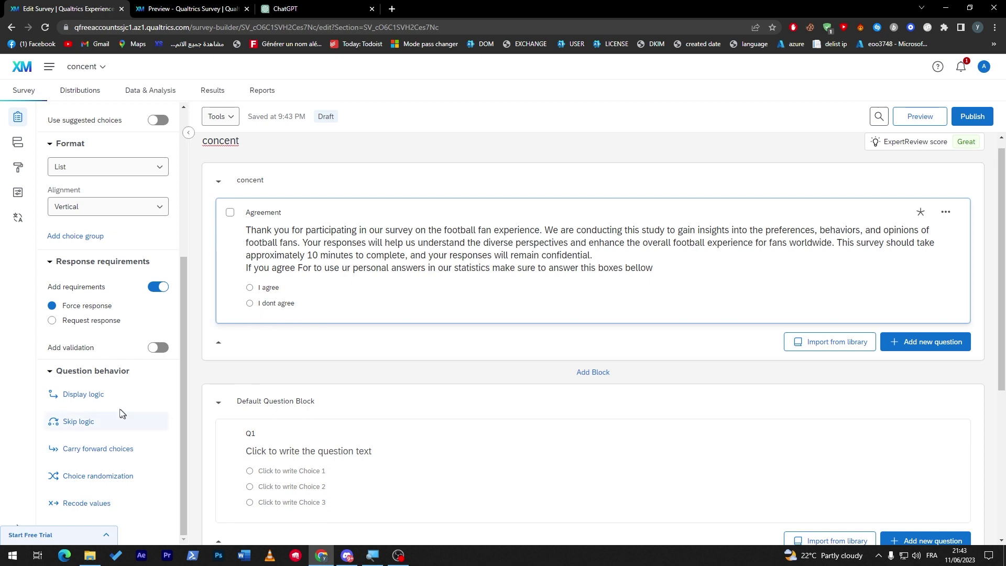
pyautogui.click(83, 393)
pyautogui.click(341, 300)
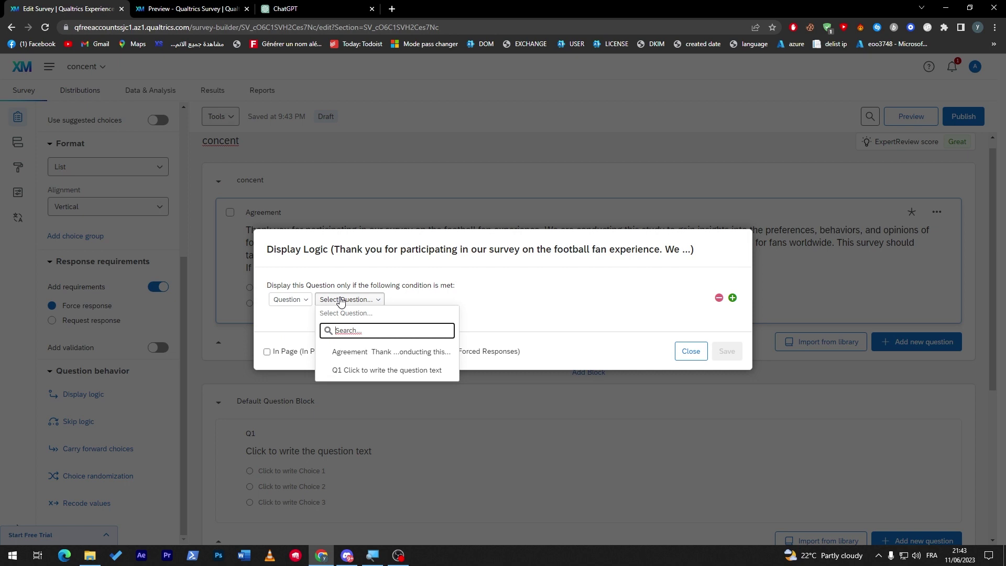
pyautogui.click(390, 358)
pyautogui.click(481, 303)
pyautogui.click(484, 353)
pyautogui.click(526, 304)
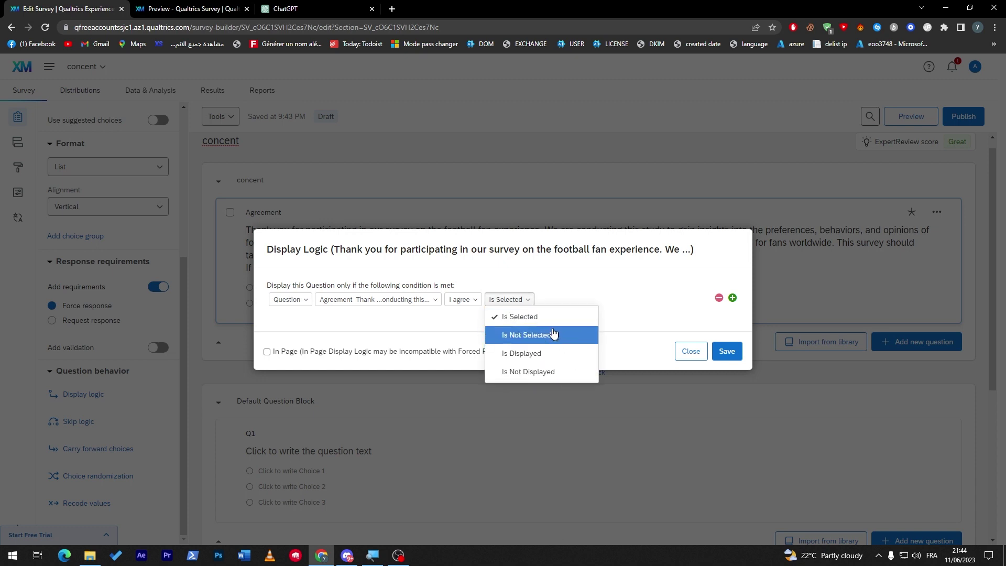
pyautogui.click(638, 309)
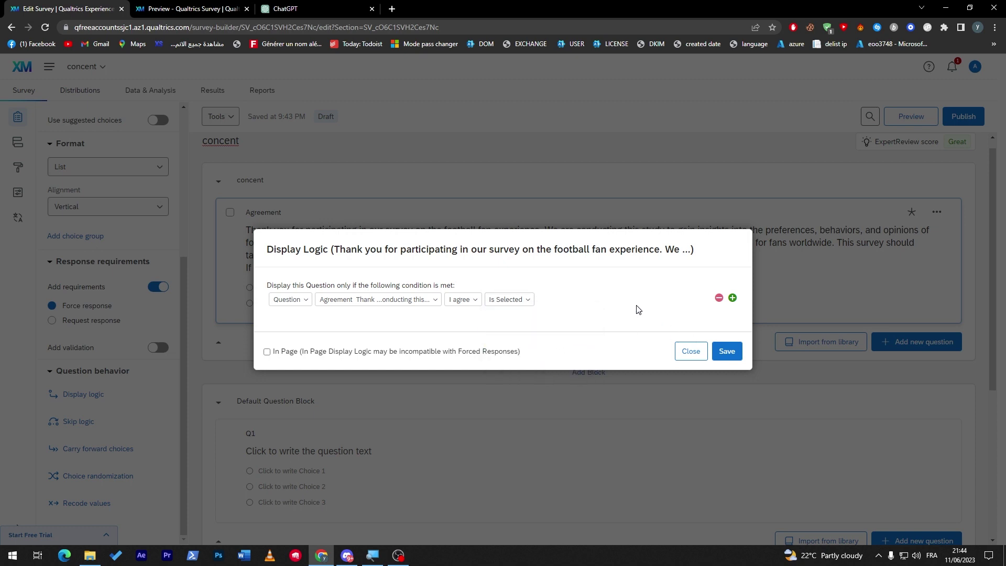
# Try switching the display-logic condition to Q1's Choice 1.
pyautogui.click(308, 303)
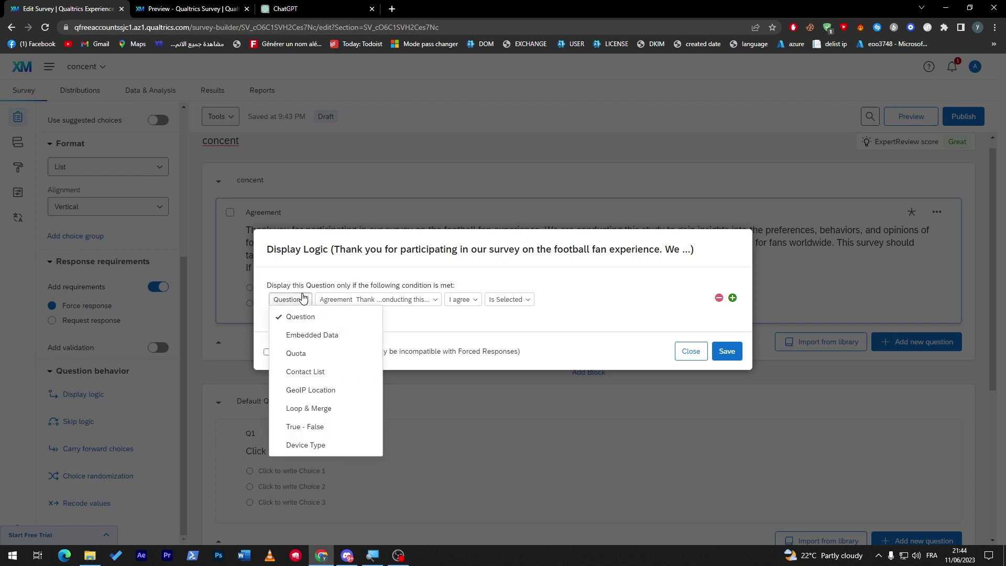
pyautogui.click(341, 302)
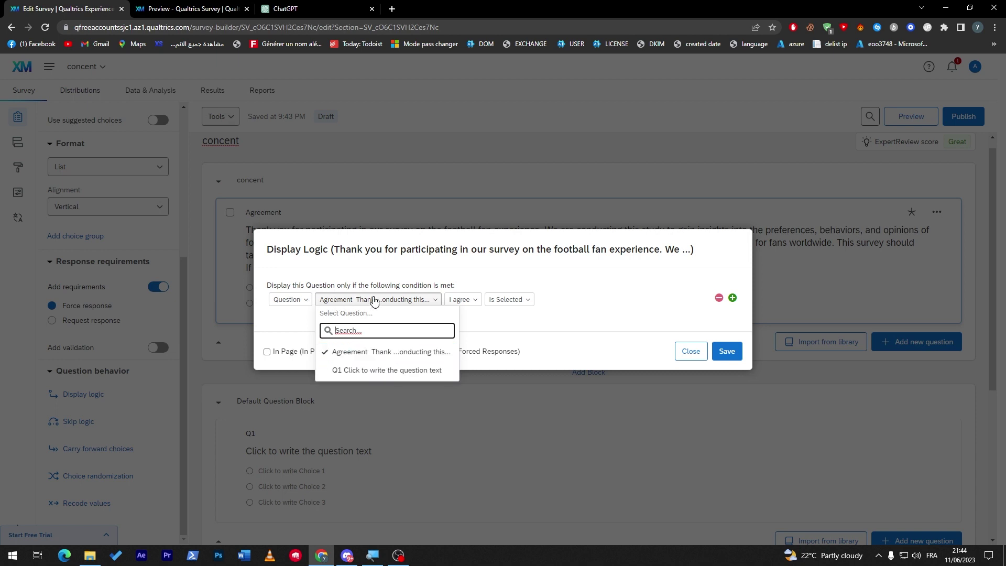
pyautogui.click(387, 370)
pyautogui.click(449, 303)
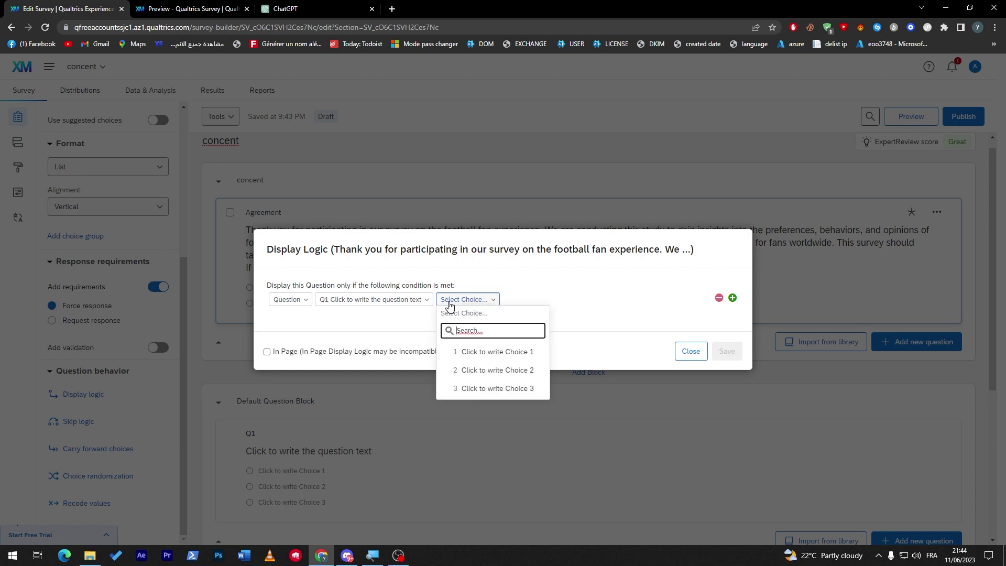
pyautogui.click(477, 356)
pyautogui.click(528, 306)
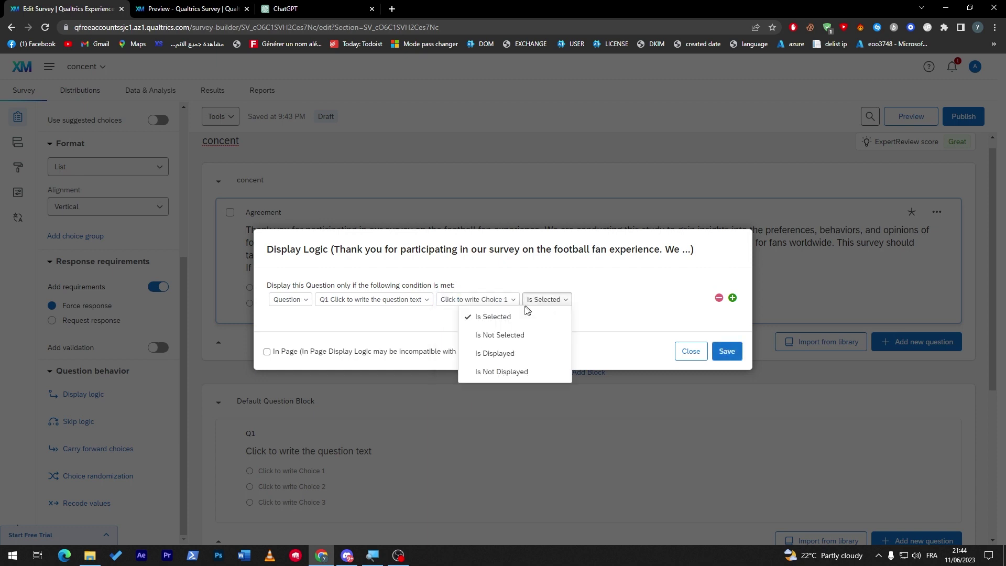
pyautogui.moveTo(532, 335); pyautogui.dragTo(379, 318)
# Reset the condition to Agreement 'I agree' Is Selected and save the display logic.
pyautogui.click(373, 302)
pyautogui.click(382, 352)
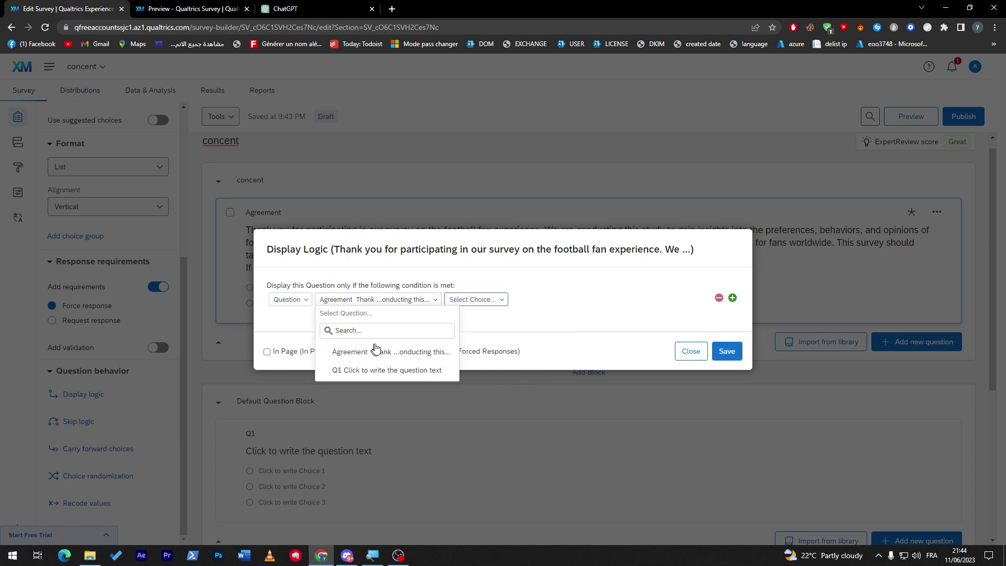
pyautogui.click(476, 301)
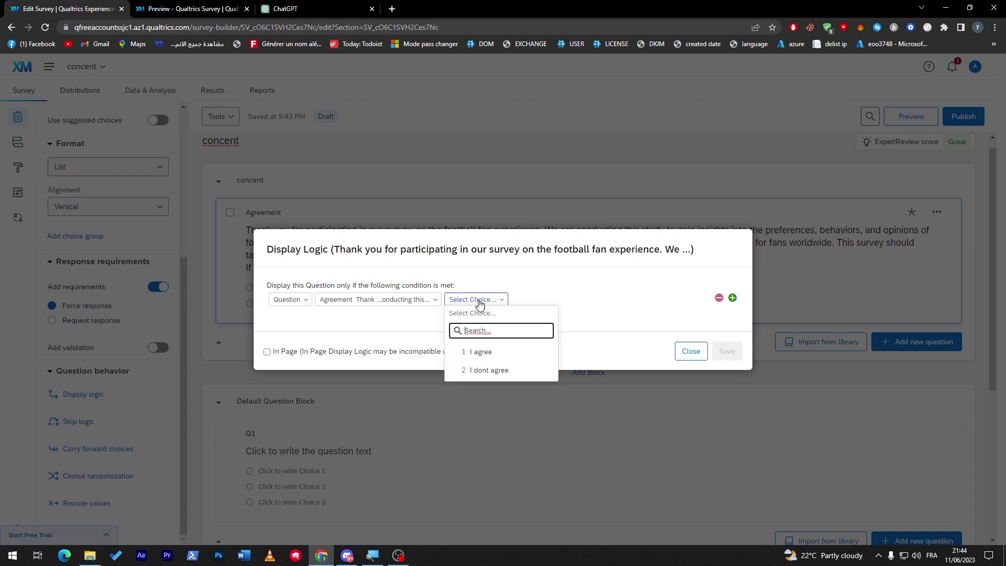
pyautogui.click(398, 323)
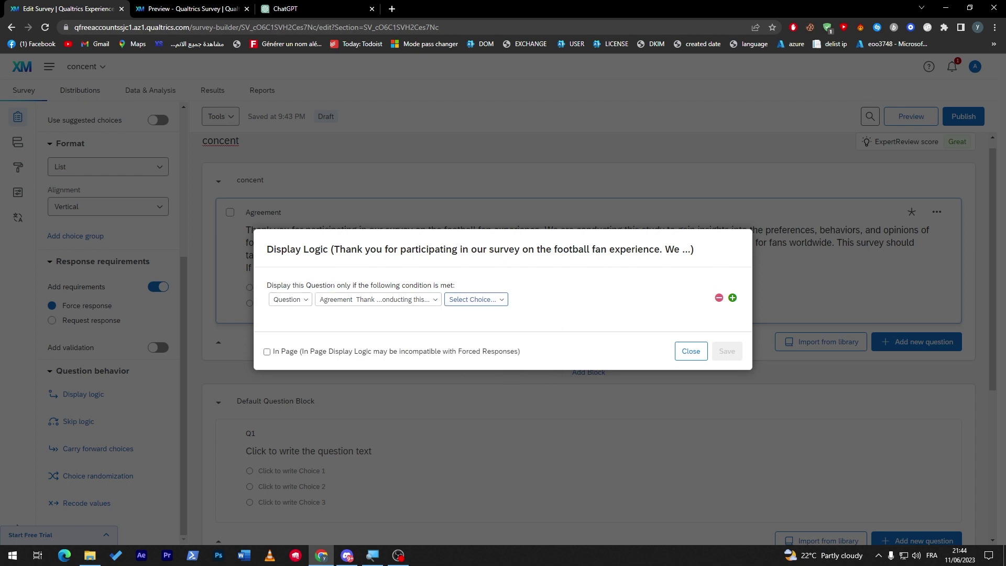
pyautogui.click(309, 301)
pyautogui.click(377, 313)
pyautogui.click(476, 299)
pyautogui.click(487, 352)
pyautogui.click(511, 300)
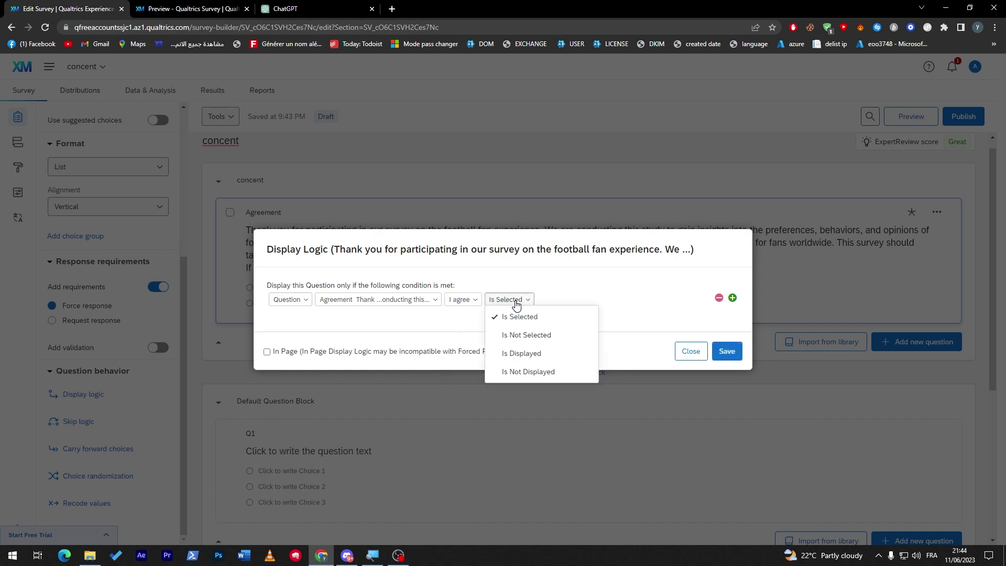
pyautogui.click(516, 315)
pyautogui.click(726, 351)
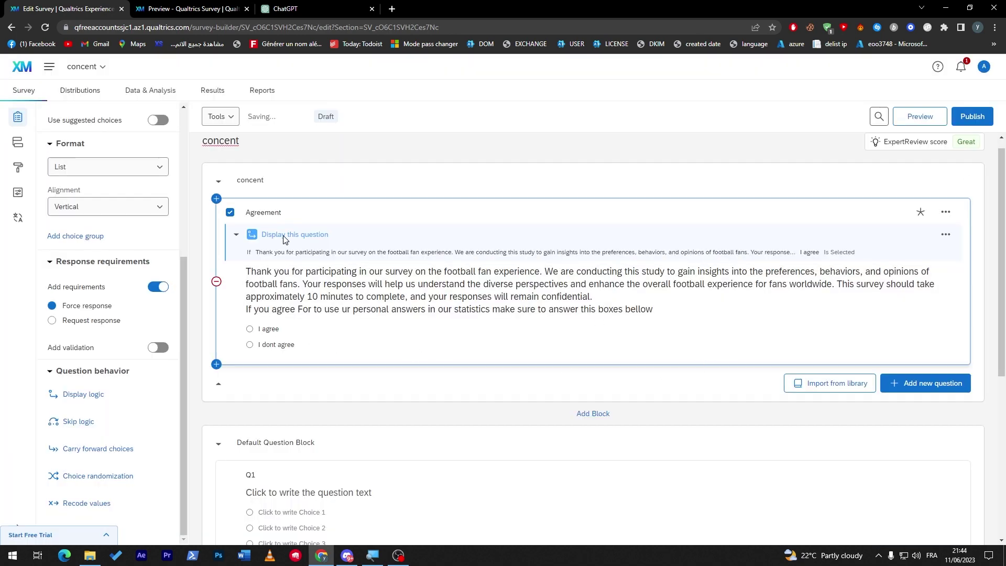
pyautogui.click(361, 479)
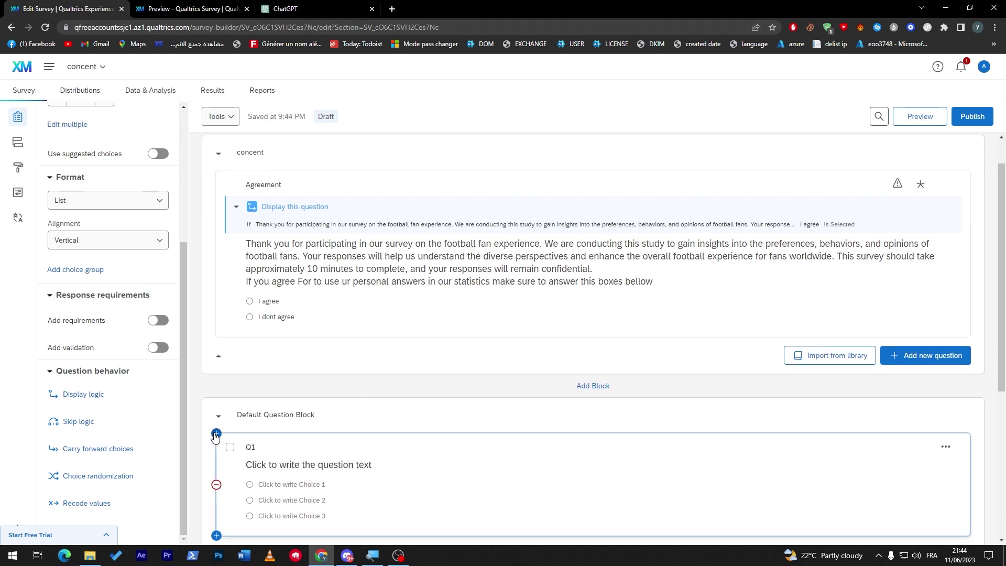
# Give Q1 display logic: show only if Agreement's 'I agree' is selected.
pyautogui.click(74, 394)
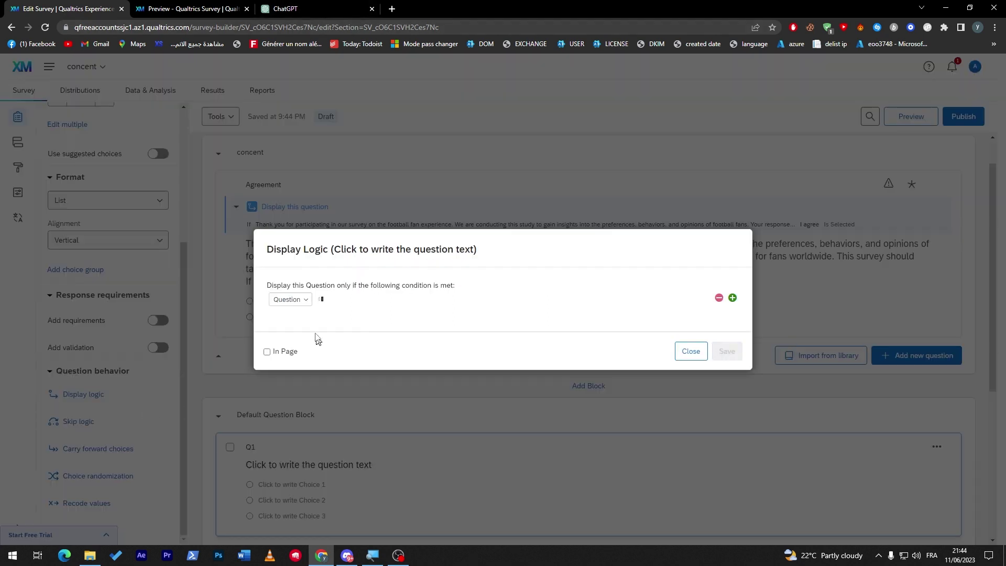
pyautogui.click(289, 299)
pyautogui.click(356, 299)
pyautogui.click(398, 352)
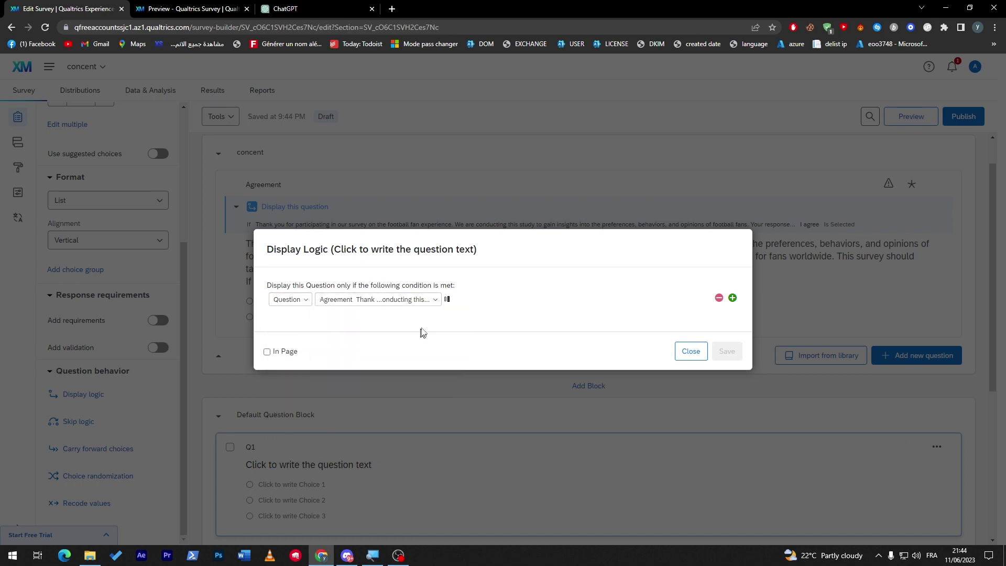
pyautogui.click(474, 299)
pyautogui.click(493, 349)
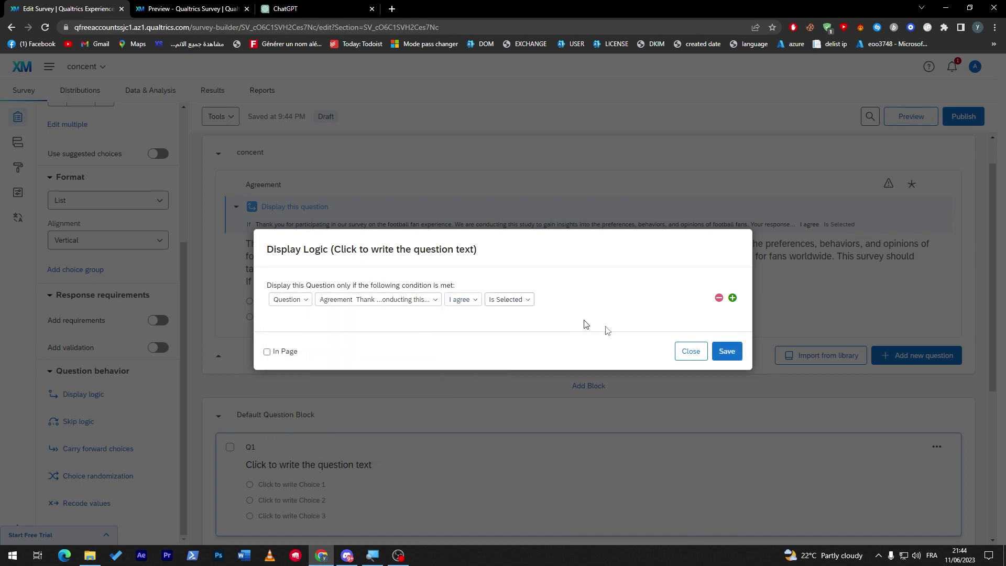
pyautogui.click(726, 351)
# Remove the display logic from the Agreement question.
pyautogui.click(237, 207)
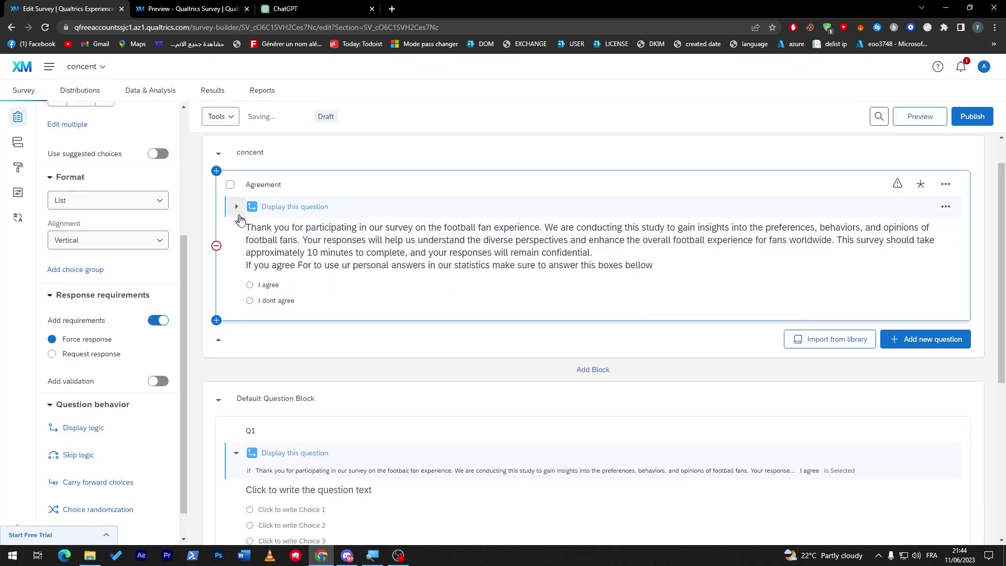
pyautogui.click(236, 207)
pyautogui.click(945, 206)
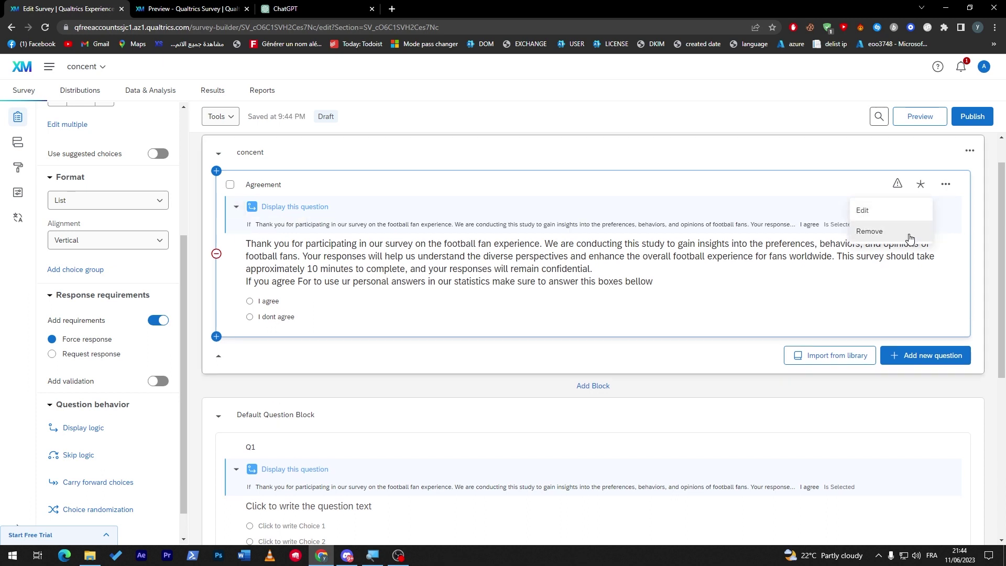
pyautogui.click(878, 229)
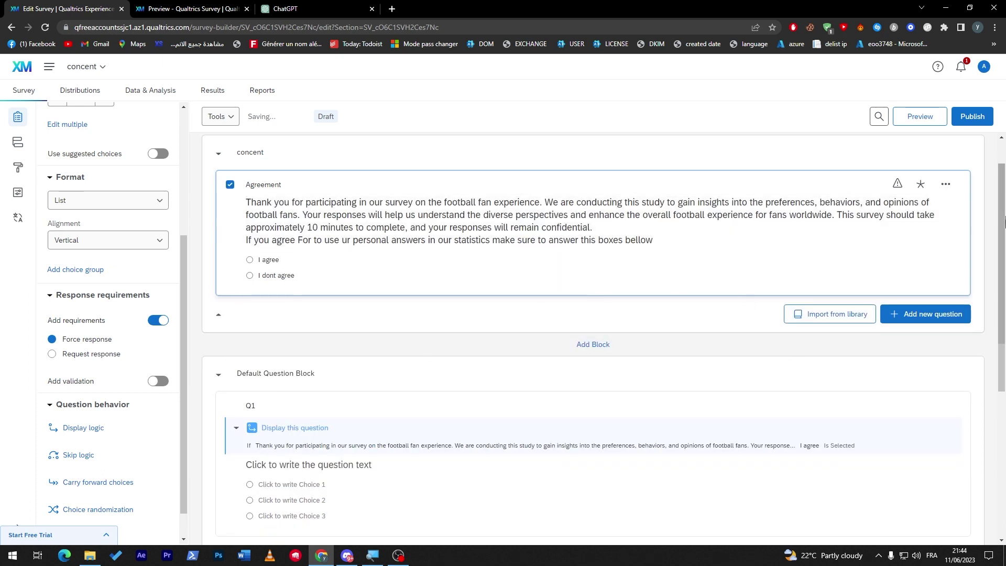
pyautogui.scroll(-1, 1002, 247)
pyautogui.scroll(-1, 1002, 248)
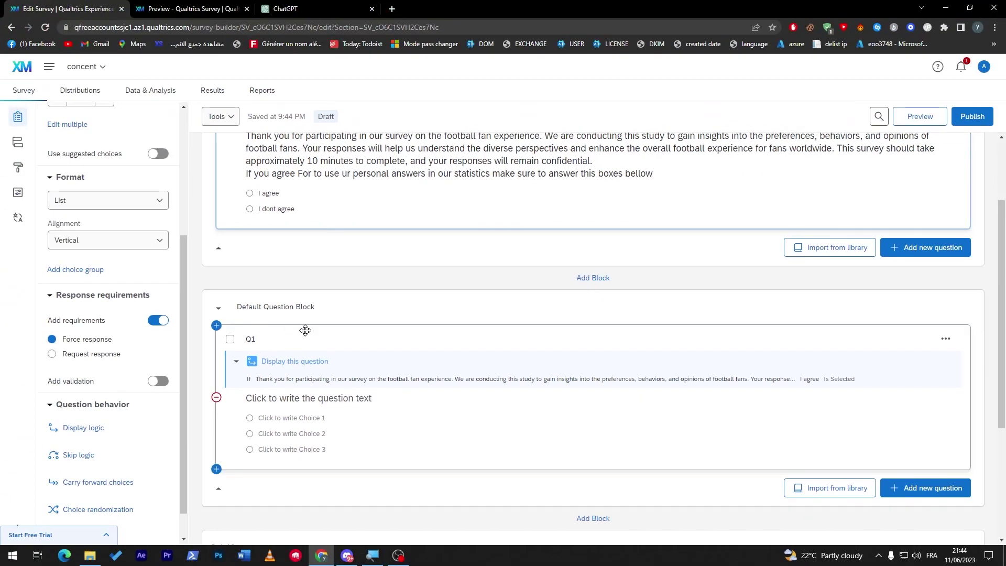
pyautogui.scroll(2, 424, 324)
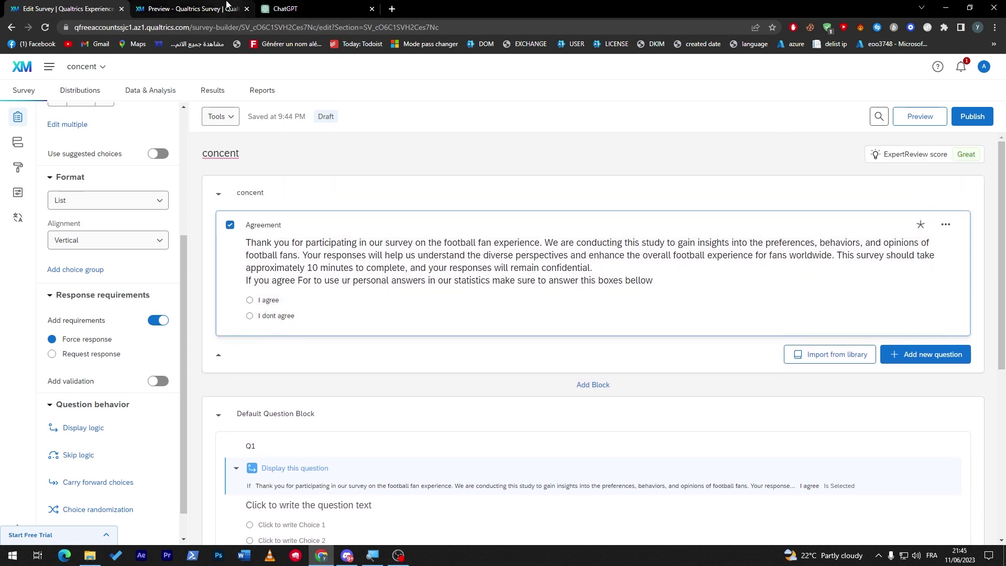
pyautogui.click(189, 9)
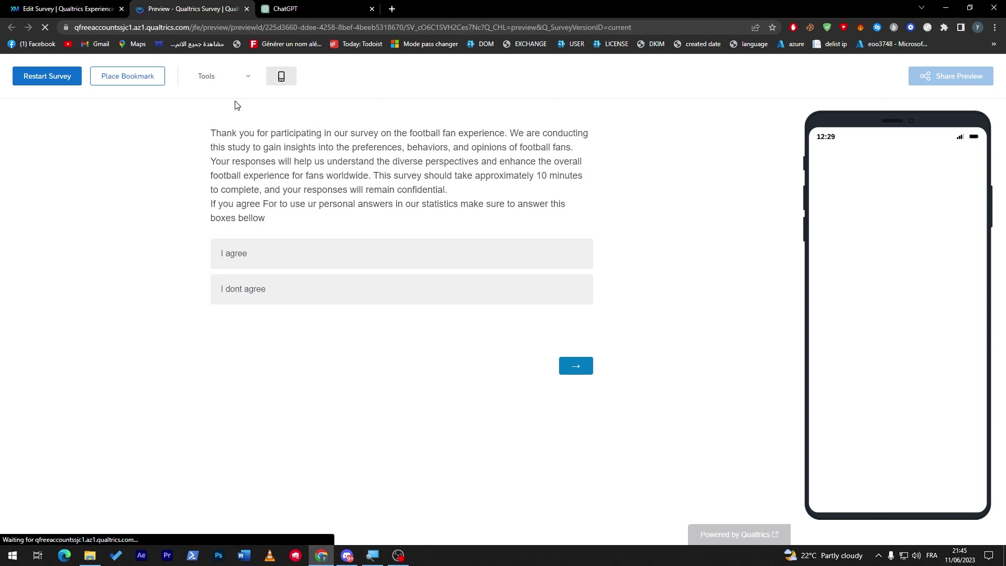
pyautogui.click(575, 365)
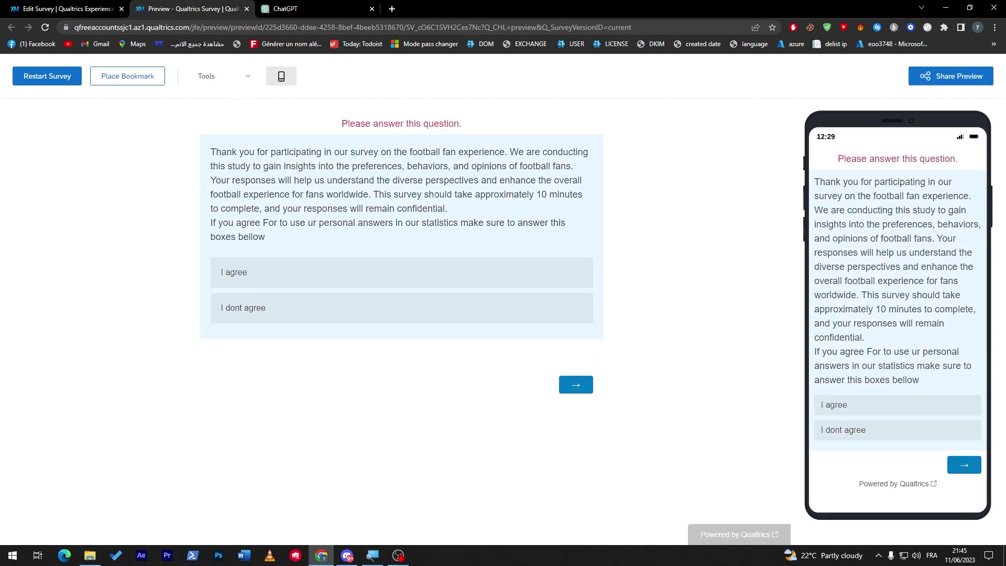
pyautogui.click(242, 314)
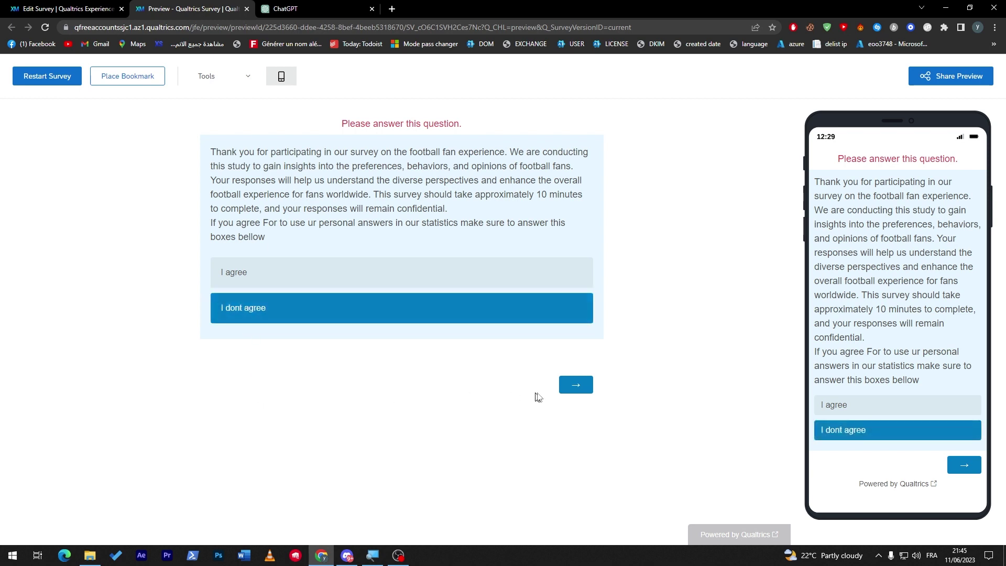
pyautogui.click(576, 386)
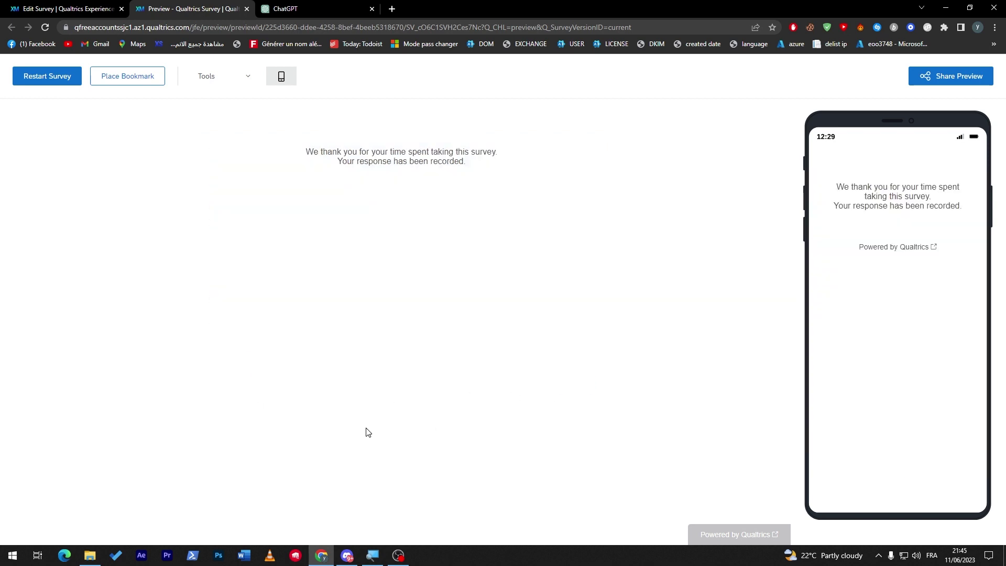
pyautogui.click(328, 149)
pyautogui.moveTo(525, 156); pyautogui.dragTo(428, 151)
pyautogui.click(381, 173)
pyautogui.click(58, 8)
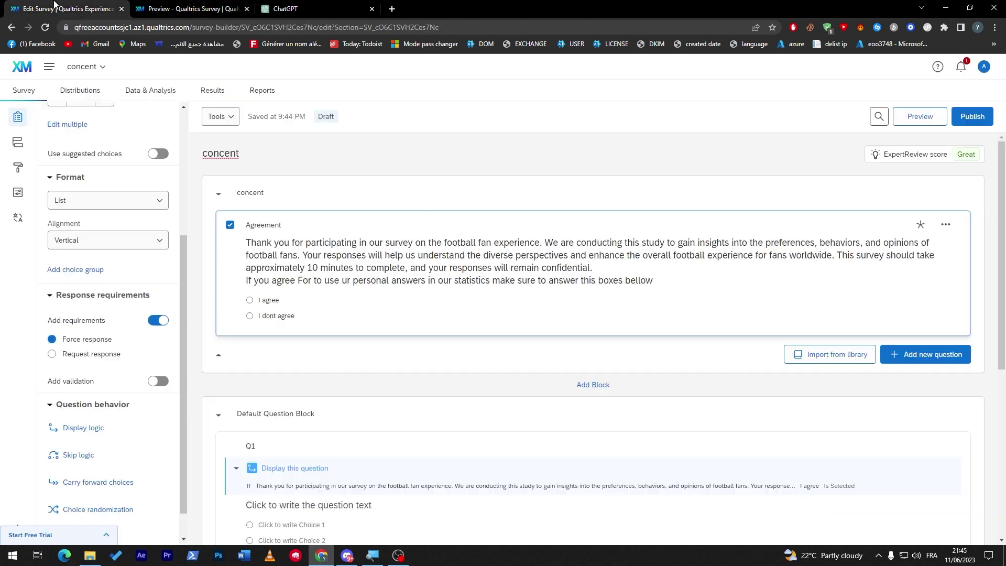
pyautogui.click(176, 6)
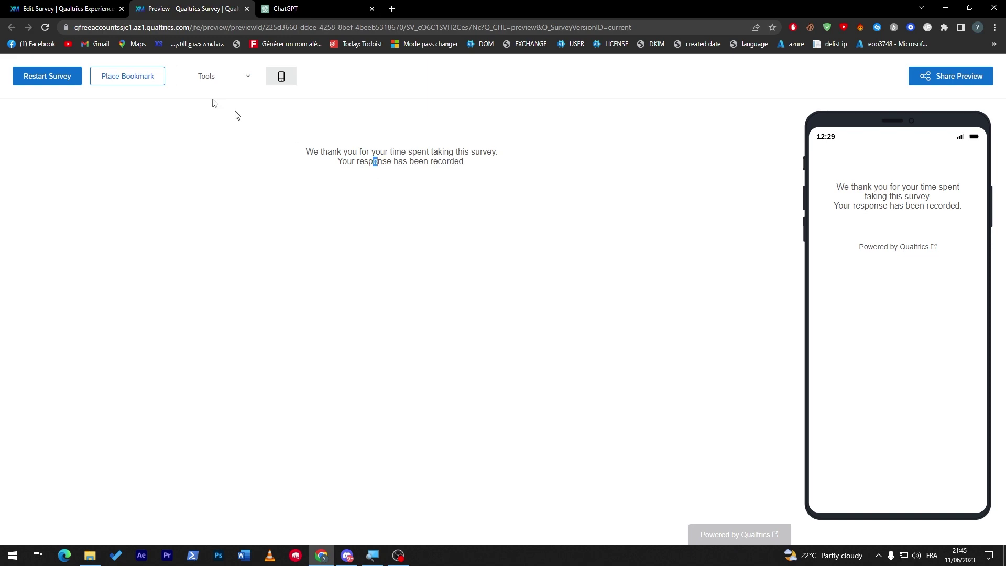
pyautogui.click(90, 13)
pyautogui.hotkey('ctrl', 'Tab')
pyautogui.click(46, 26)
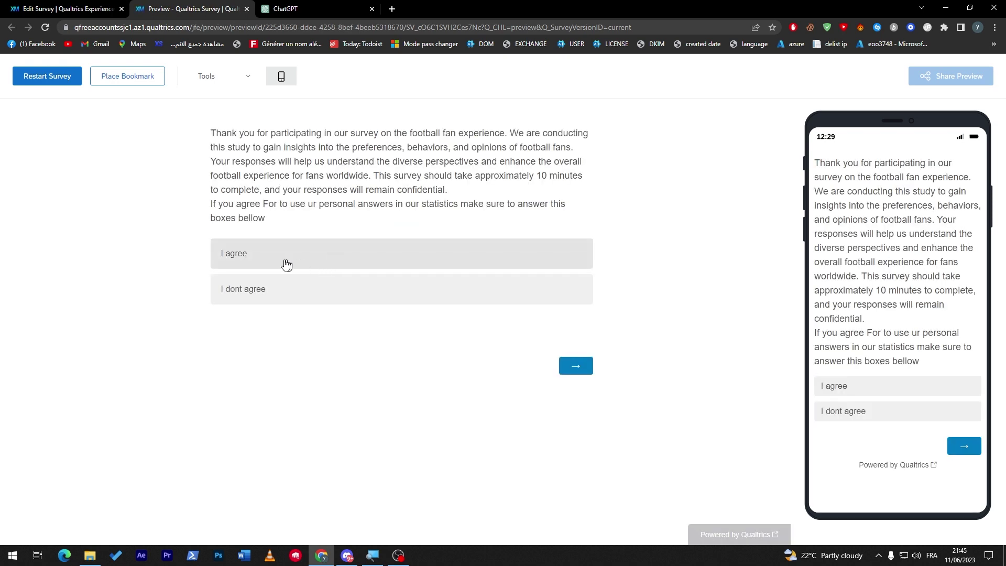
pyautogui.click(287, 261)
pyautogui.click(577, 367)
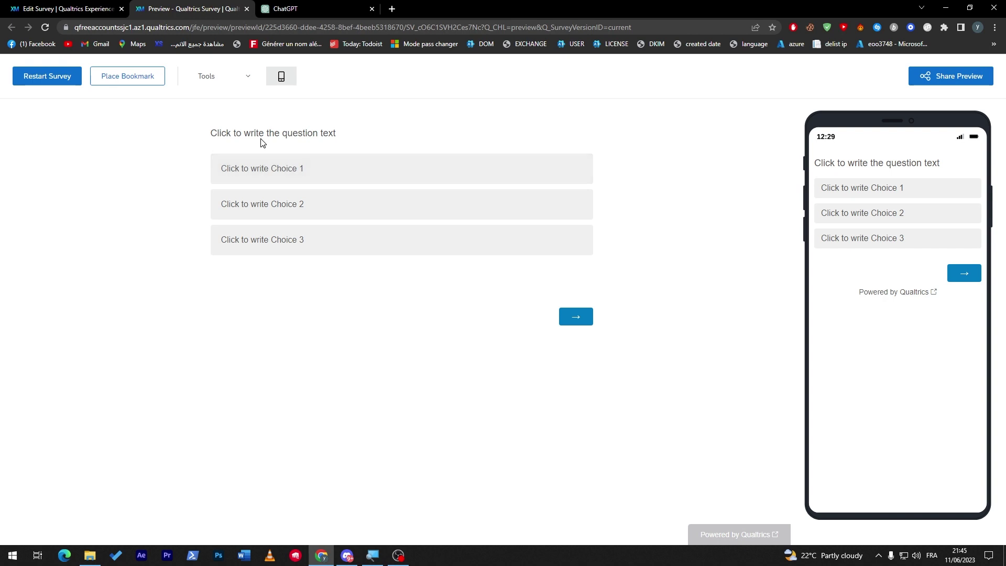
pyautogui.click(100, 9)
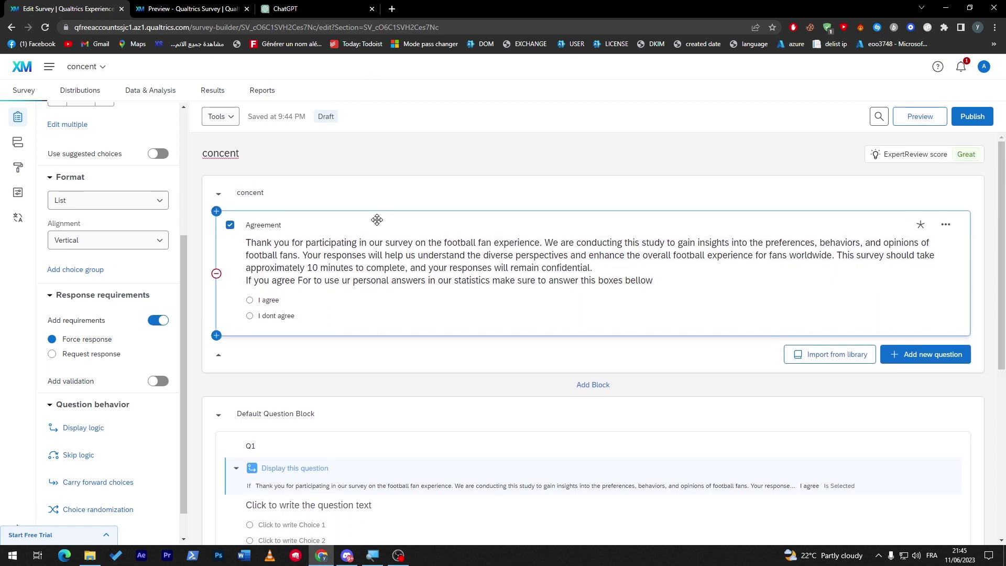
# Add a new Block 2 below Q1's block containing a Text / Graphic question.
pyautogui.scroll(-4, 377, 219)
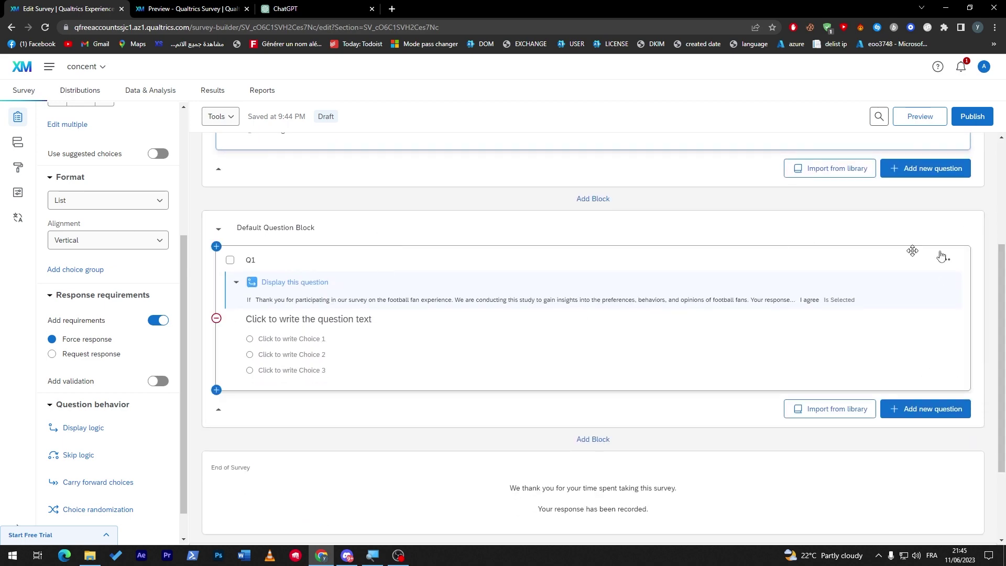
pyautogui.scroll(3, 941, 256)
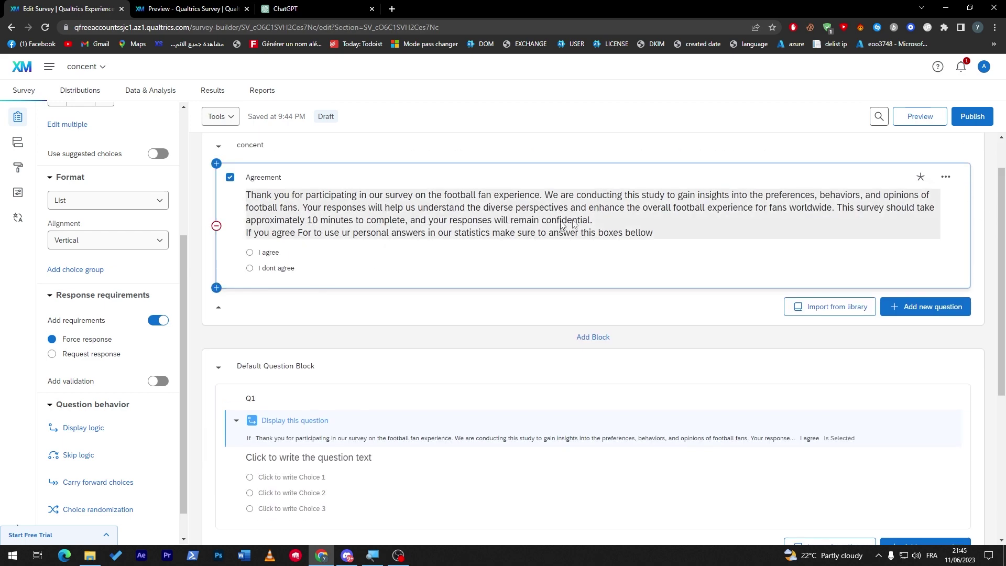
pyautogui.scroll(-5, 1004, 368)
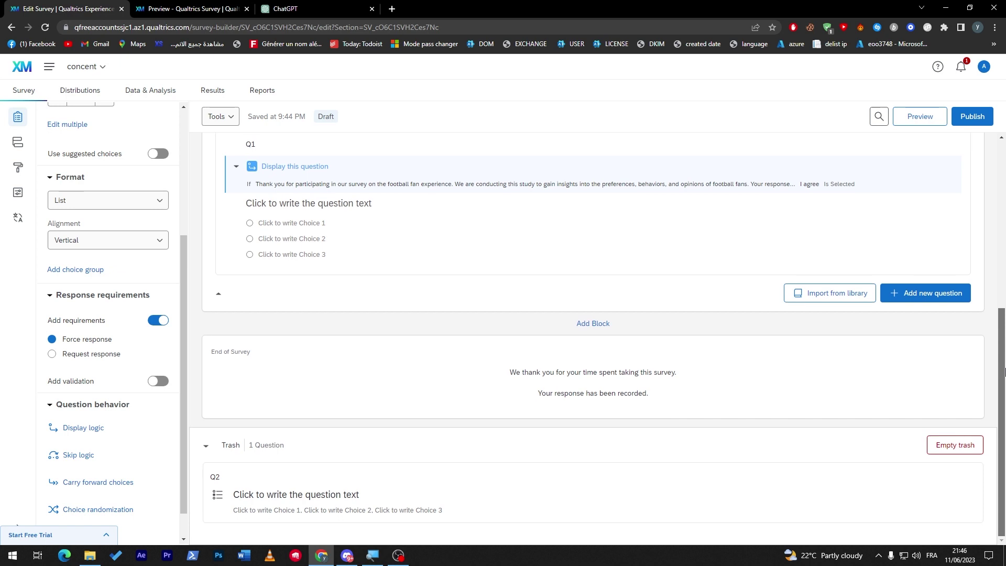
pyautogui.scroll(5, 373, 246)
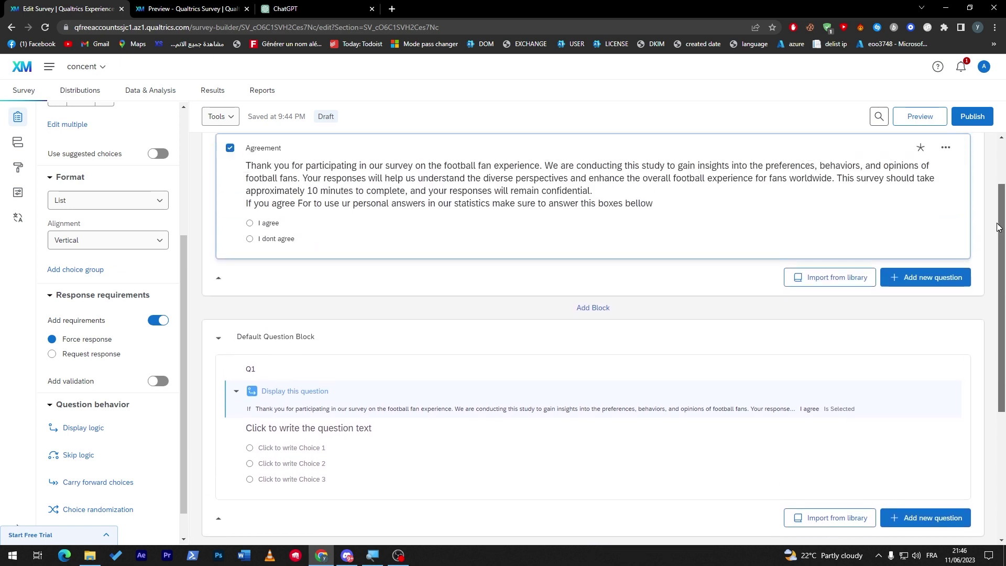
pyautogui.scroll(-5, 1004, 449)
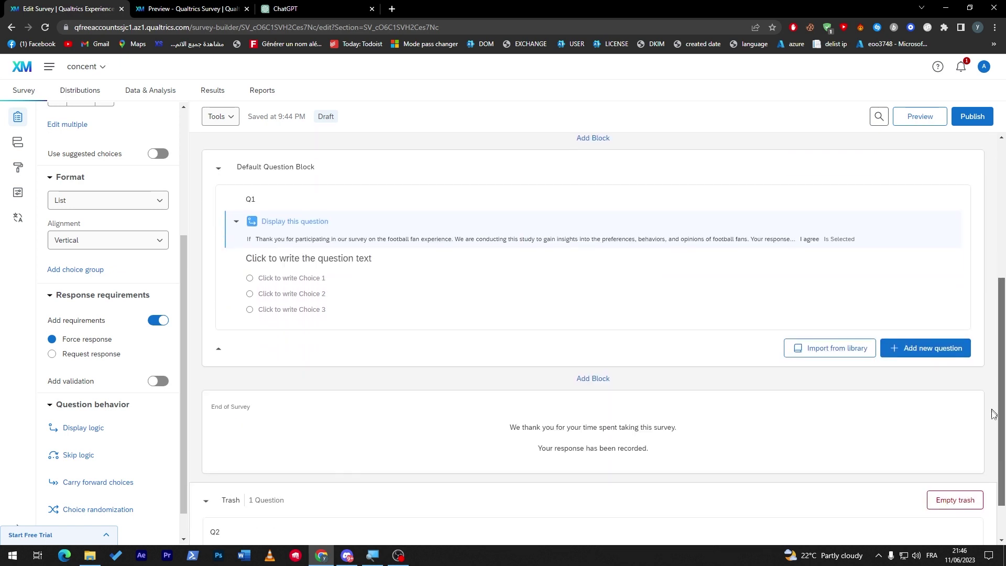
pyautogui.click(592, 323)
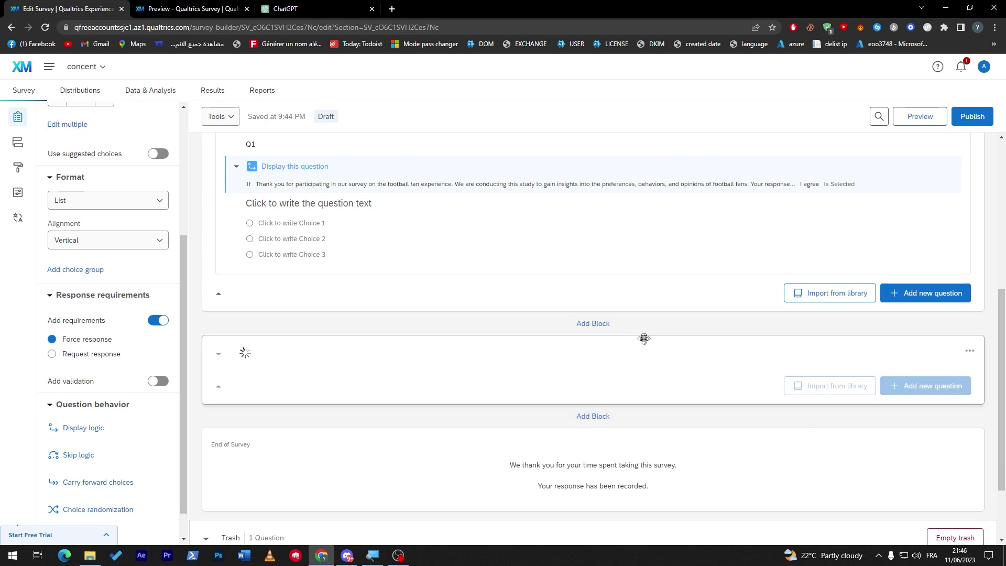
pyautogui.click(925, 385)
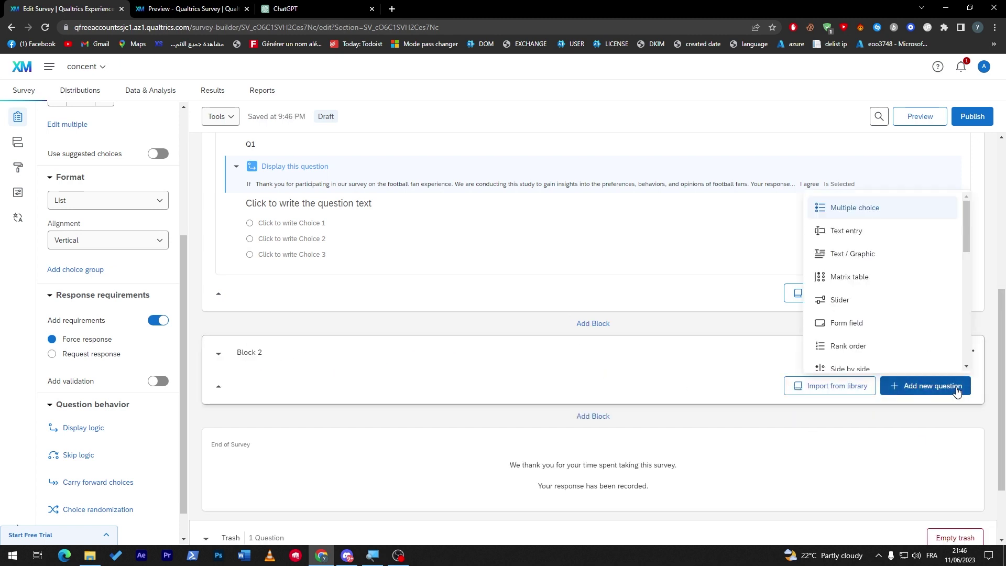
pyautogui.click(851, 254)
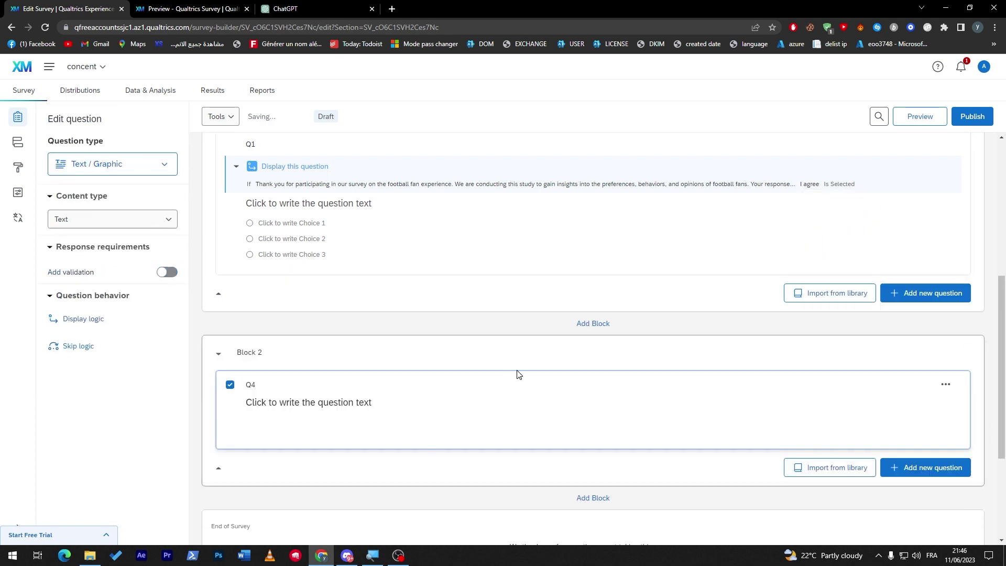
# Enter 'Thank you and see you later' as the new question's text.
pyautogui.click(375, 396)
pyautogui.write('Thank you and see you later')
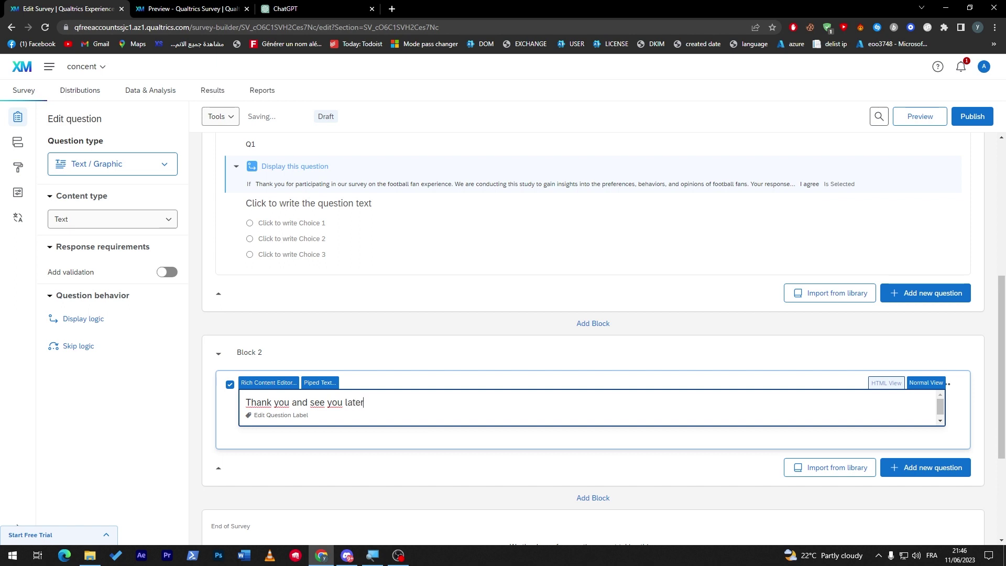
pyautogui.click(419, 495)
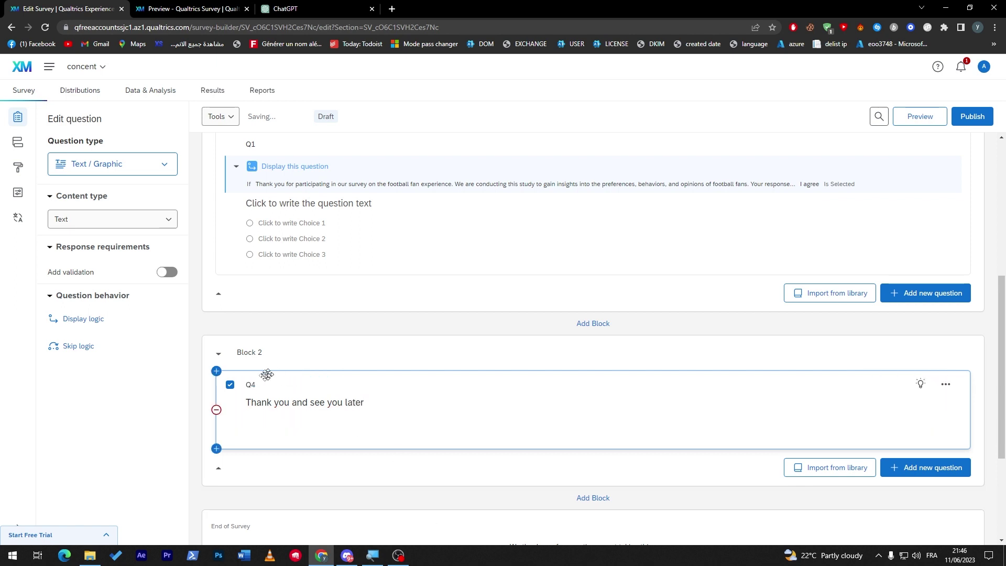
pyautogui.click(289, 401)
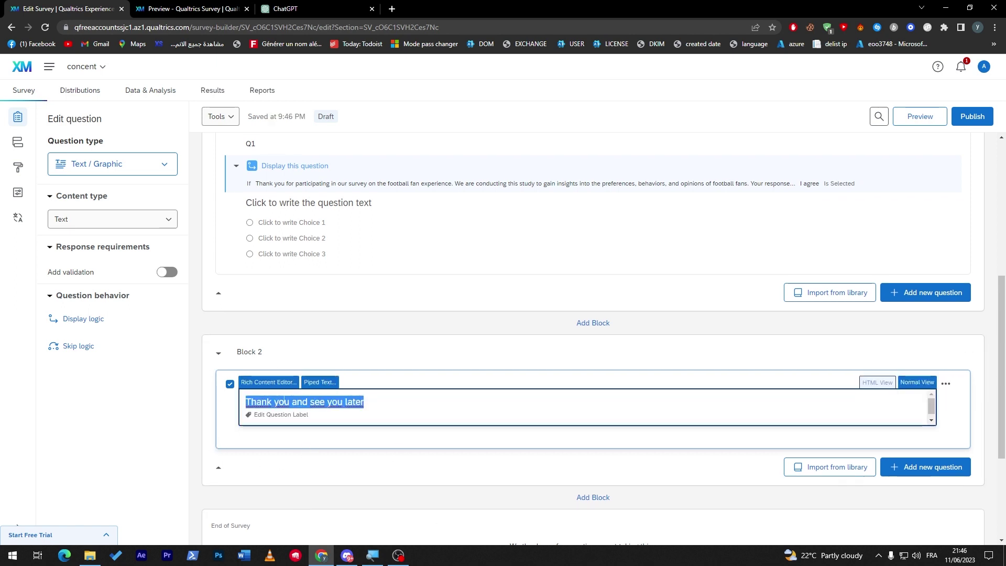
# Make the thank-you question display only if Agreement's 'I dont agree' Is Selected.
pyautogui.click(89, 320)
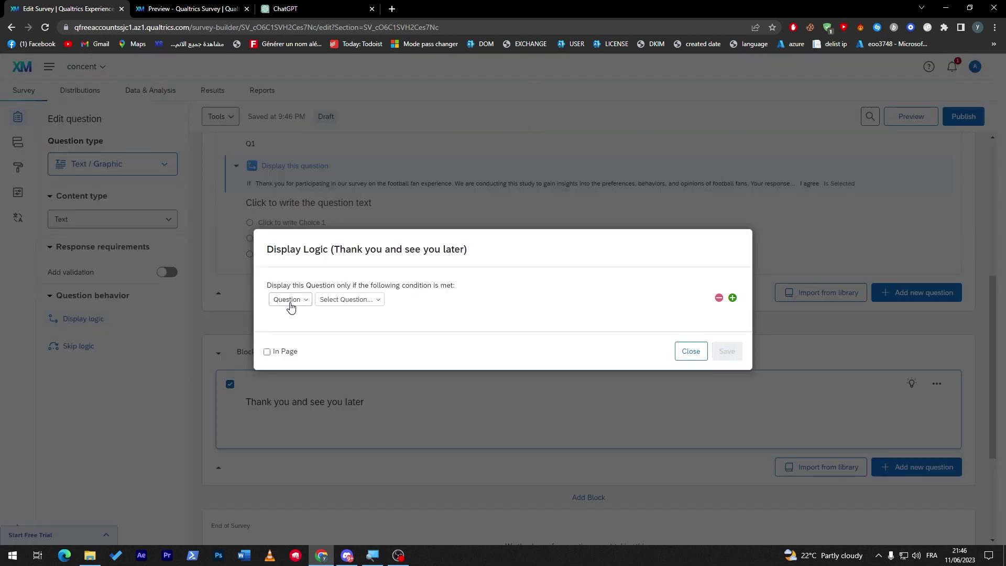
pyautogui.click(346, 299)
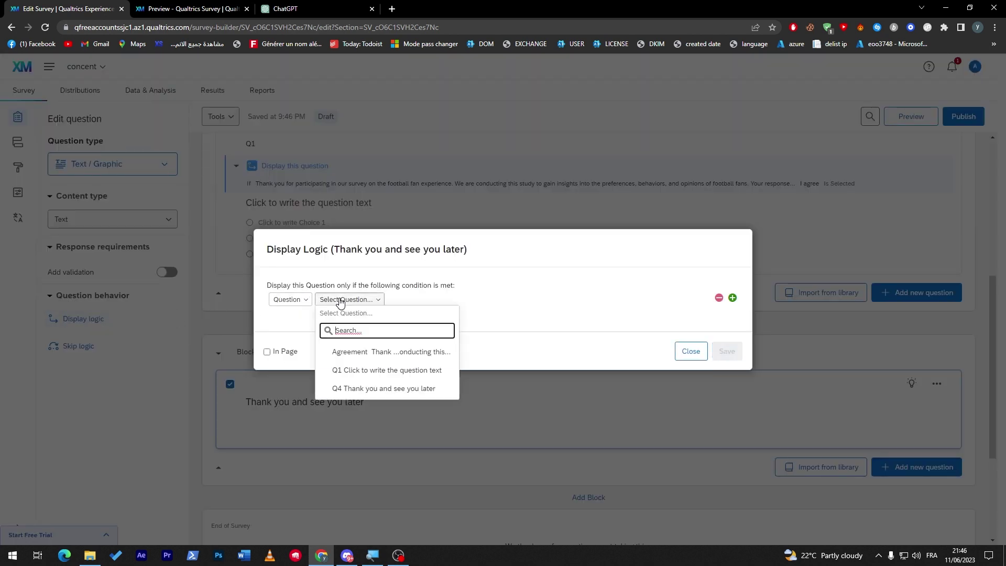
pyautogui.click(361, 350)
pyautogui.click(467, 301)
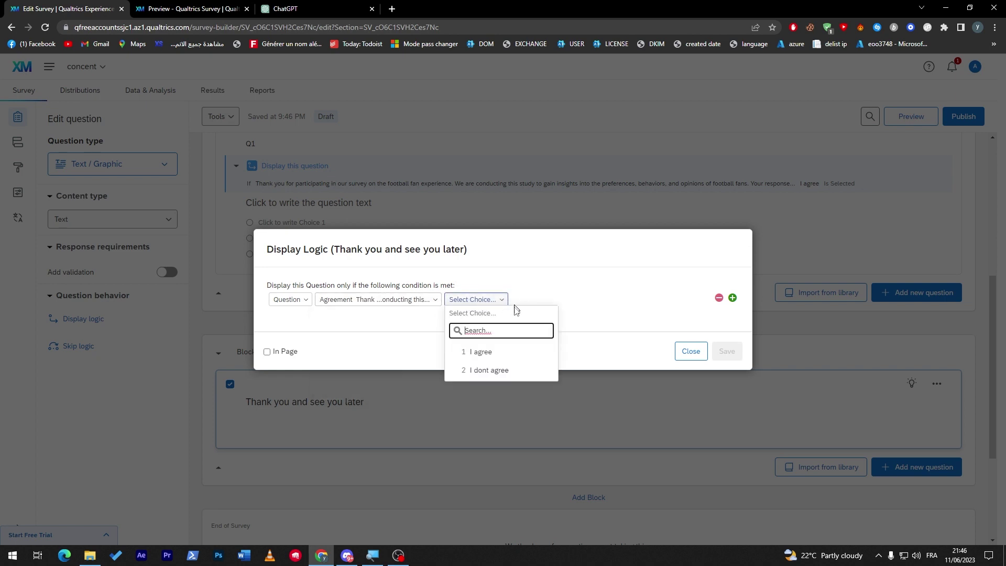
pyautogui.click(512, 371)
pyautogui.click(537, 301)
pyautogui.click(537, 303)
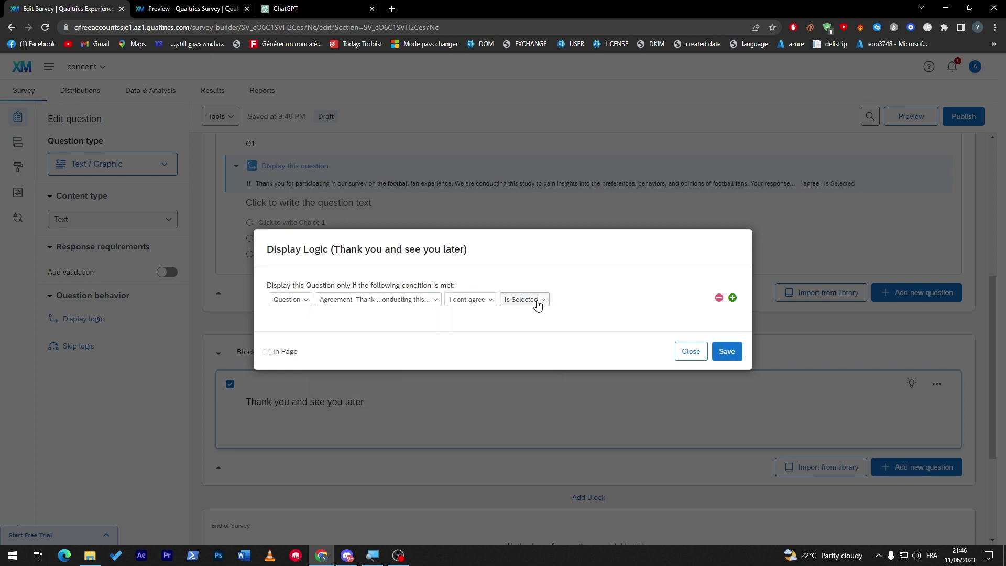
pyautogui.click(726, 351)
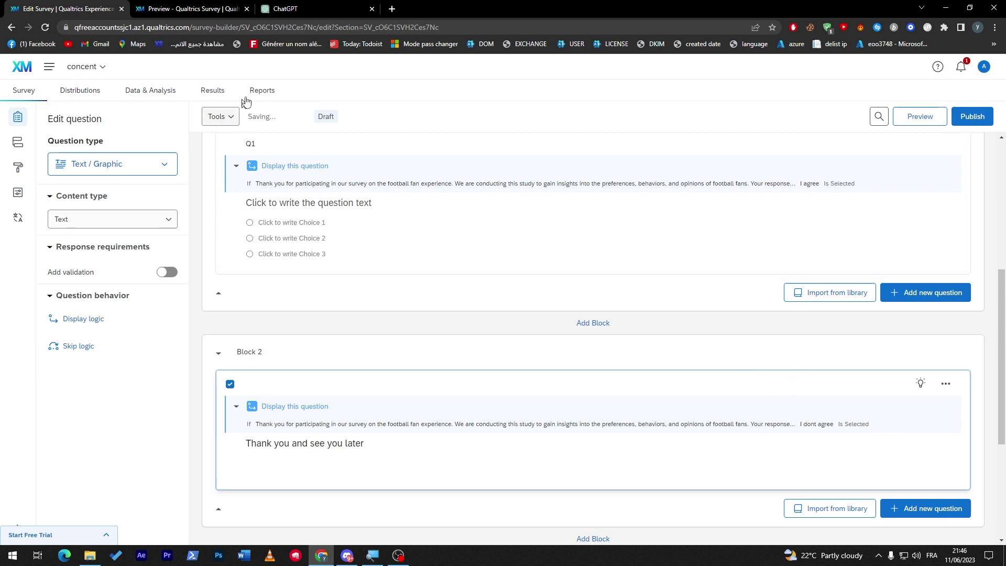
# Reload the survey preview to pick up the latest changes.
pyautogui.click(262, 9)
pyautogui.click(188, 8)
pyautogui.click(45, 27)
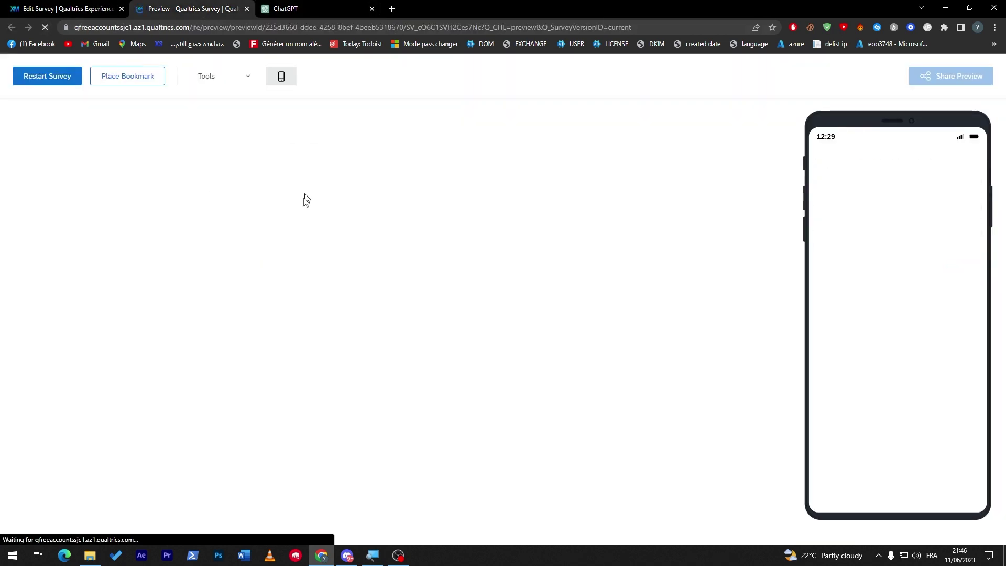
# Answer 'I dont agree' in the preview and confirm 'Thank you and see you later' appears next.
pyautogui.click(340, 293)
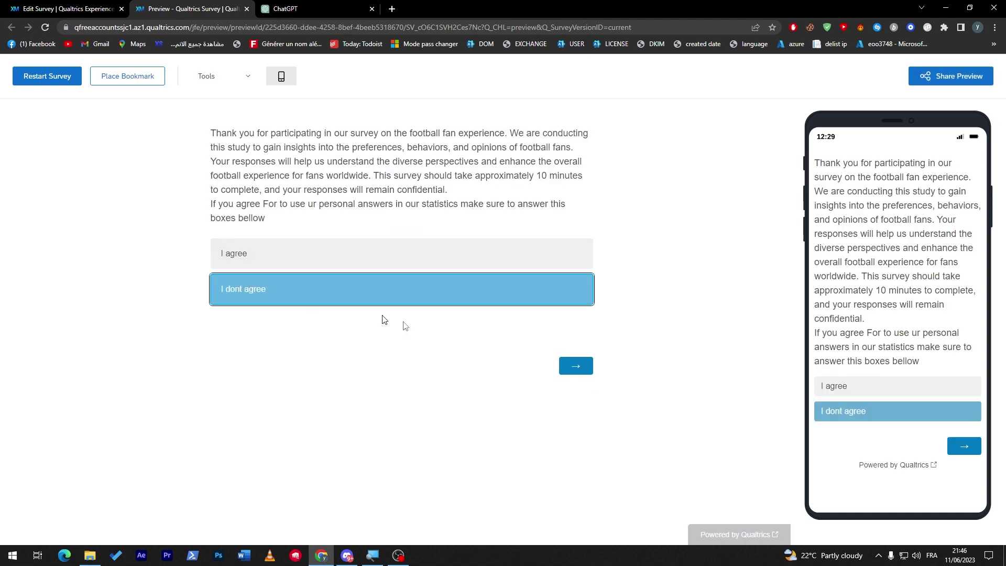
pyautogui.click(585, 365)
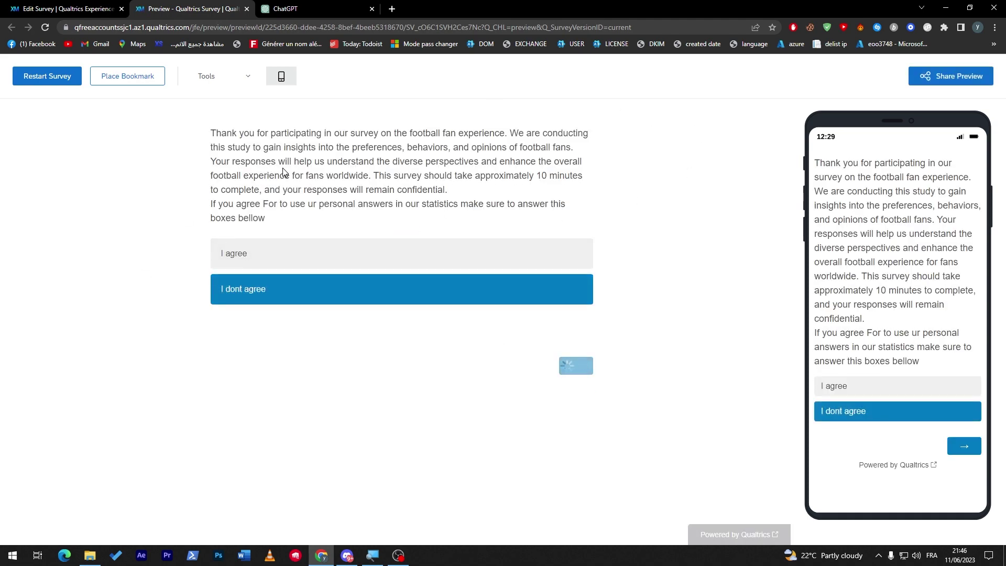
pyautogui.click(63, 9)
pyautogui.click(191, 8)
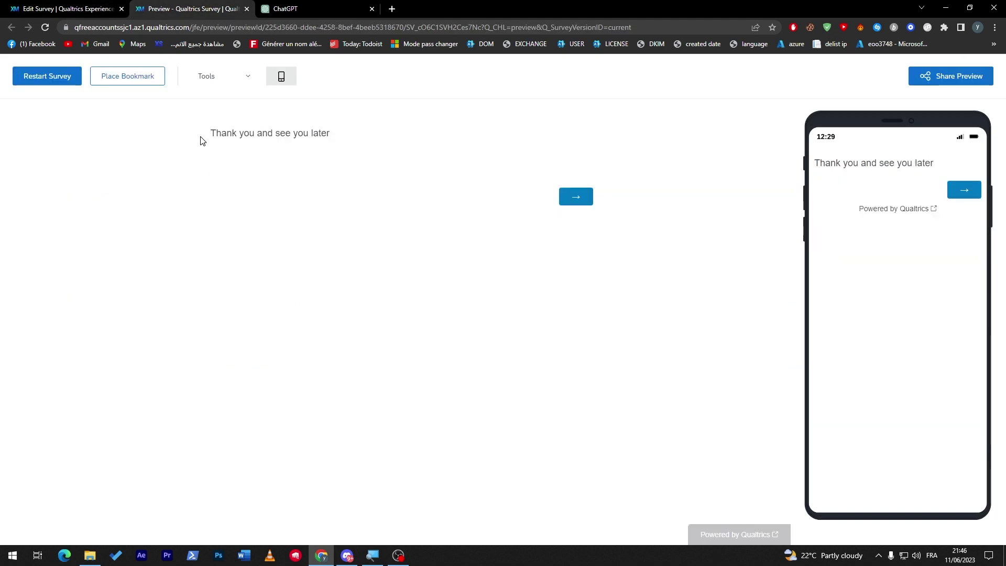
pyautogui.moveTo(200, 140); pyautogui.dragTo(376, 137)
pyautogui.click(349, 142)
# Return to the Edit Survey tab and scroll through the blocks to review the logic.
pyautogui.click(63, 9)
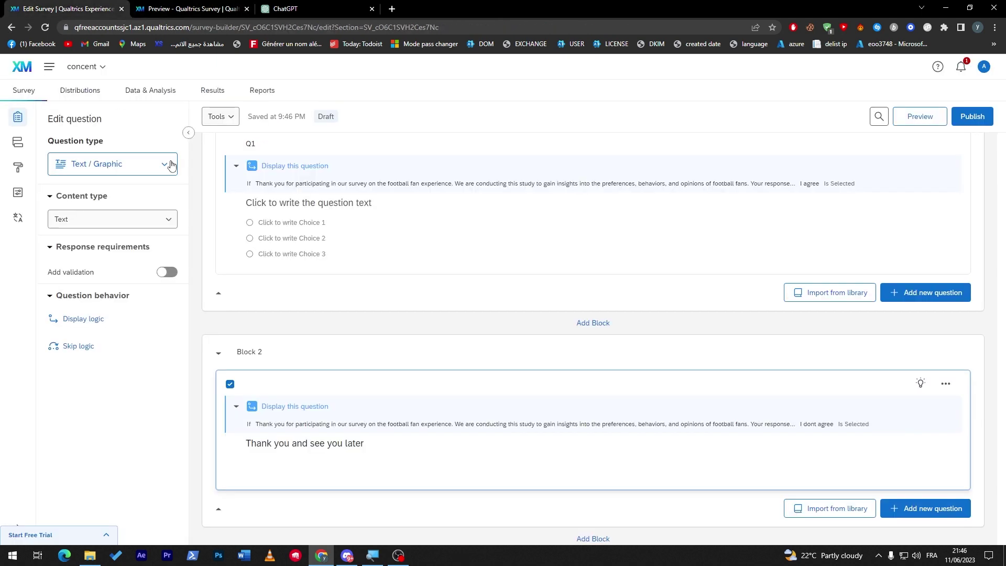
pyautogui.scroll(6, 1003, 369)
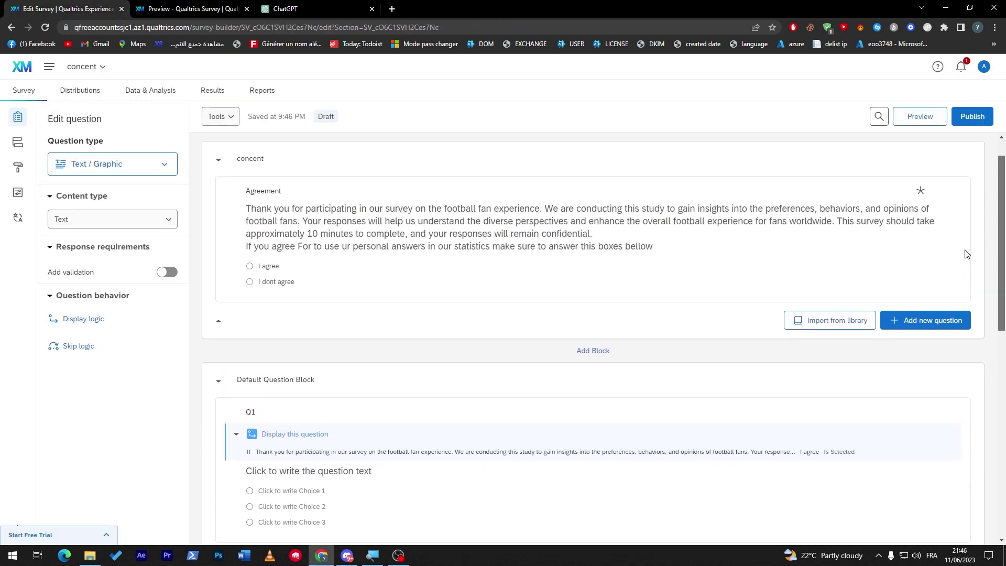
pyautogui.scroll(-8, 1003, 366)
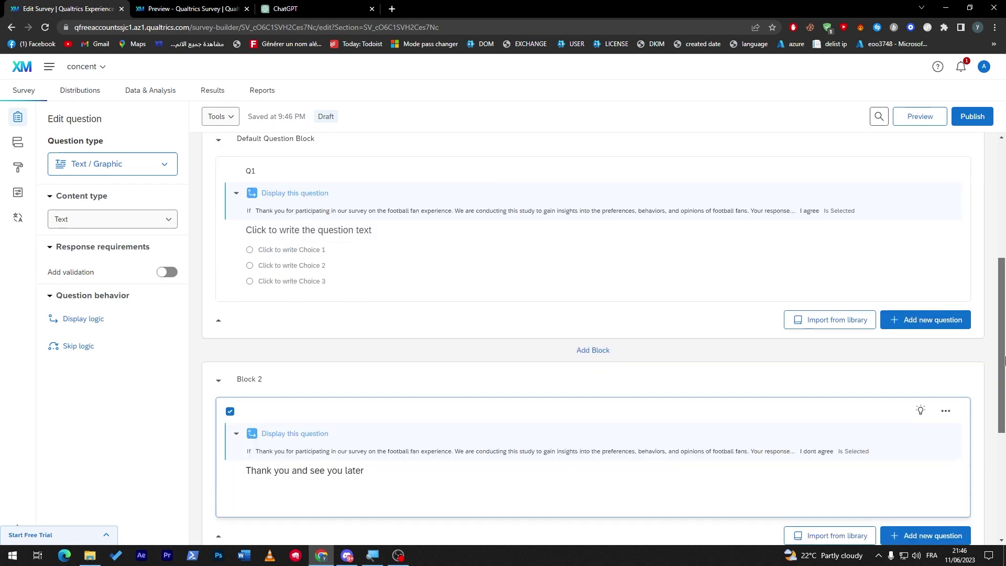
pyautogui.scroll(8, 1004, 460)
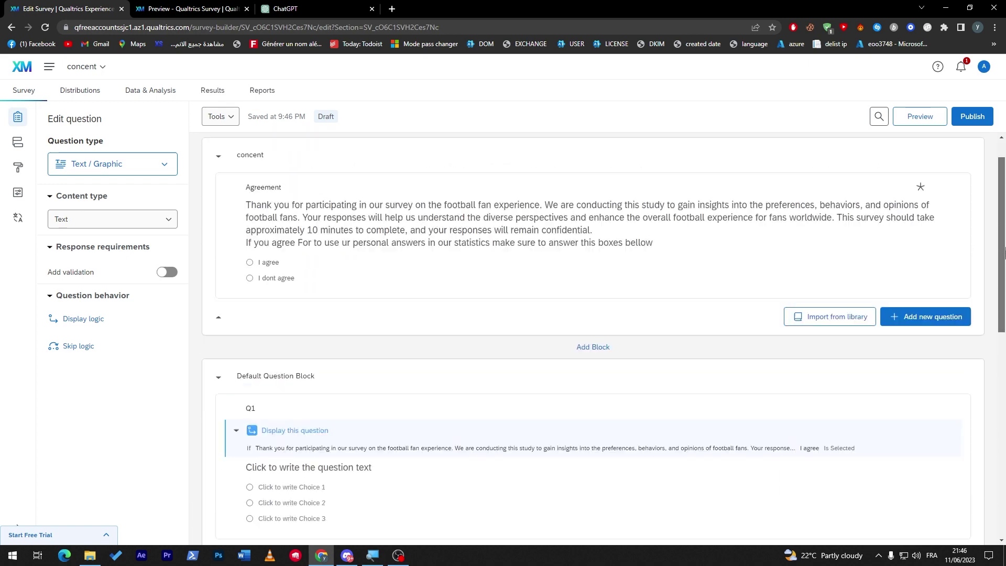